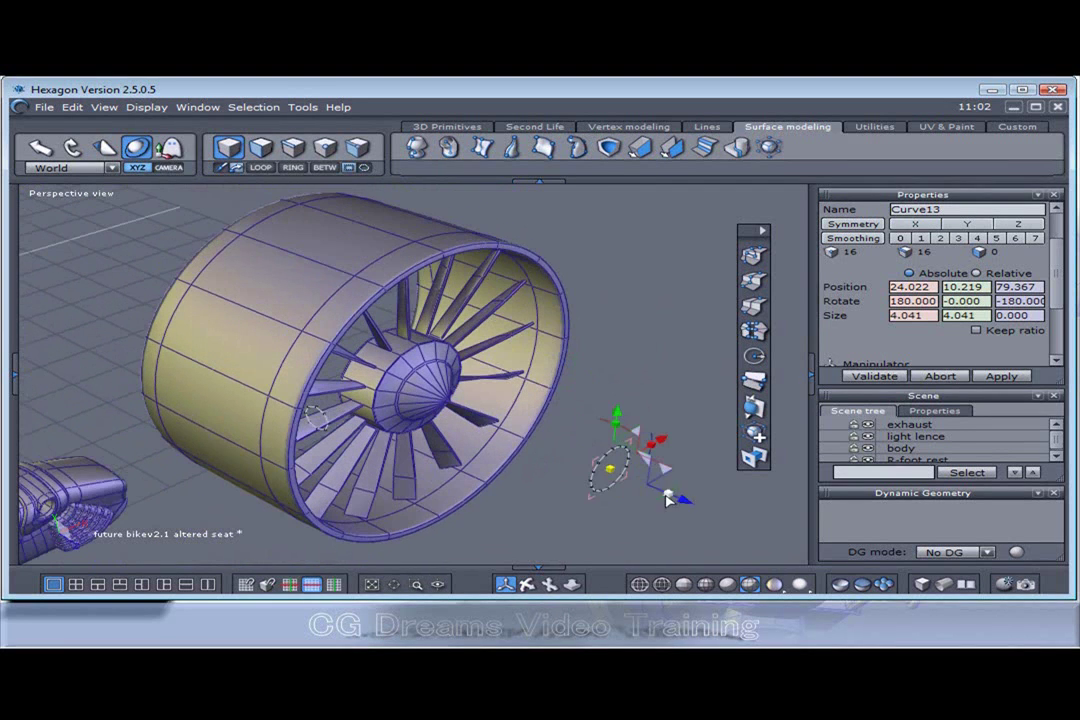
- Extrude the 16-point circle into a flanged stud with a rim about 6.6 wide and a recessed hole about 2.7 wide
left_click_drag(628, 393, 706, 426, "ctrl")
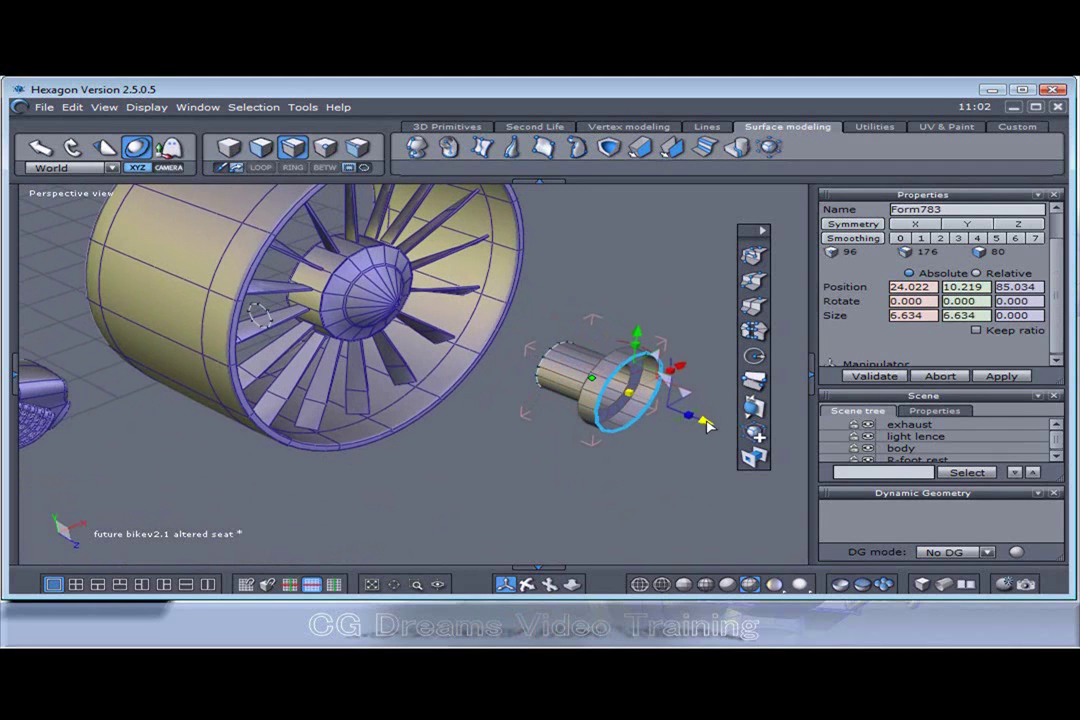
left_click_drag(632, 394, 632, 488, "ctrl")
left_click(629, 394, "ctrl")
scroll(628, 395, "up", 5)
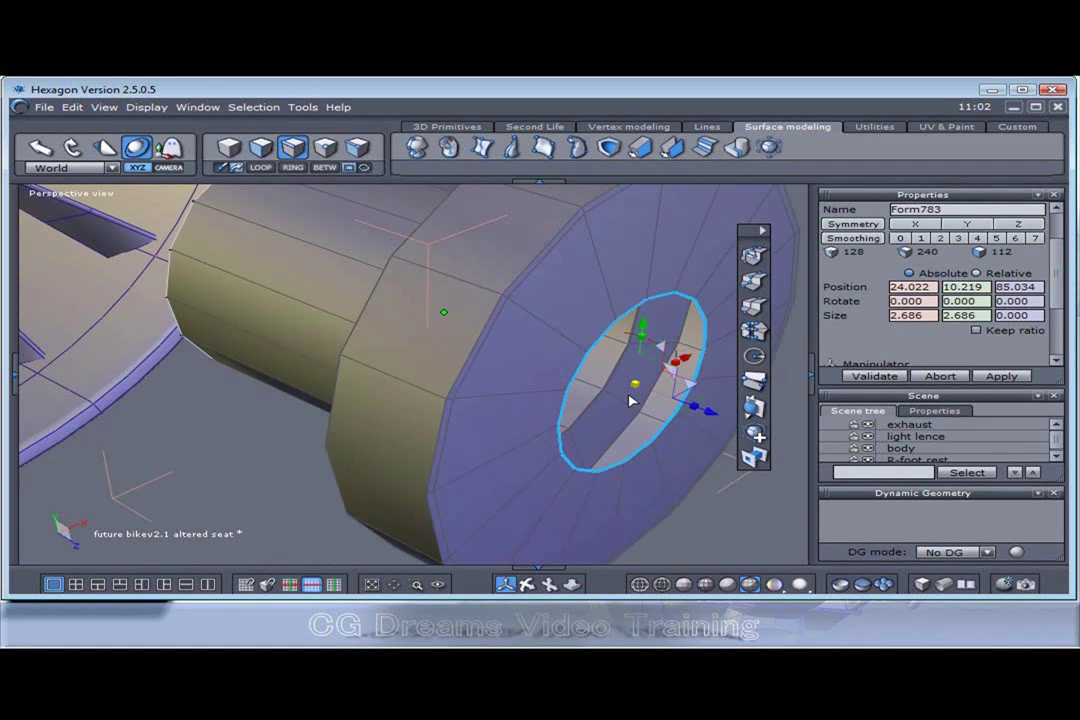
left_click_drag(708, 416, 682, 405)
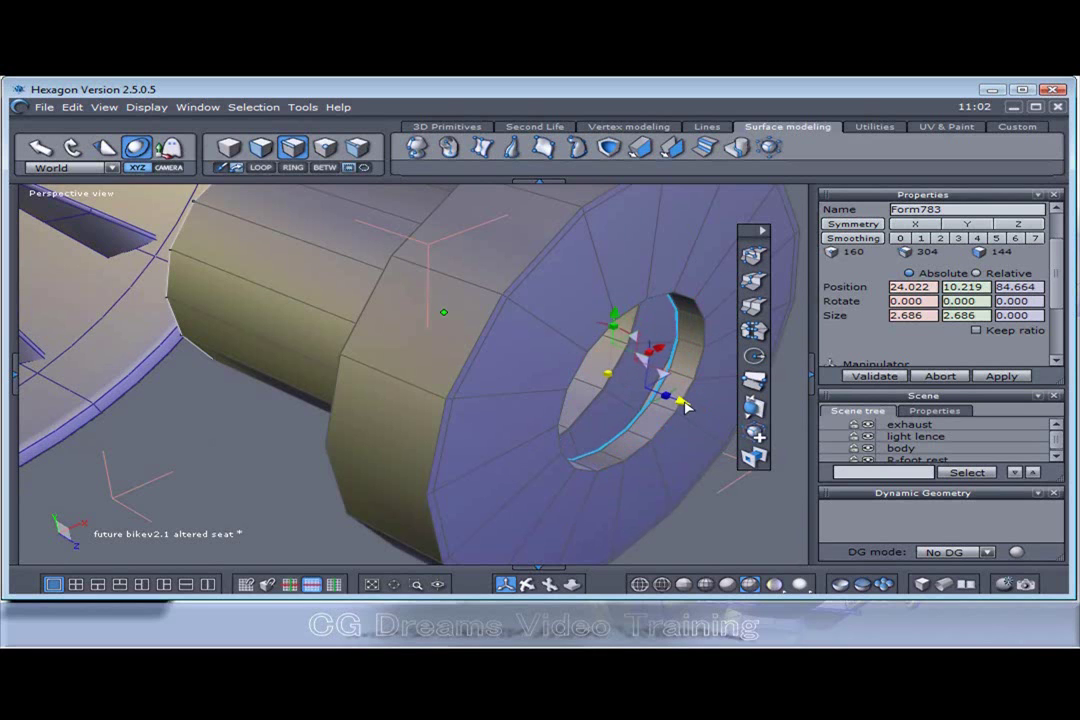
- Apply smoothing level 2 to the flanged stud and deselect it
left_click(937, 240)
scroll(596, 294, "down", 5)
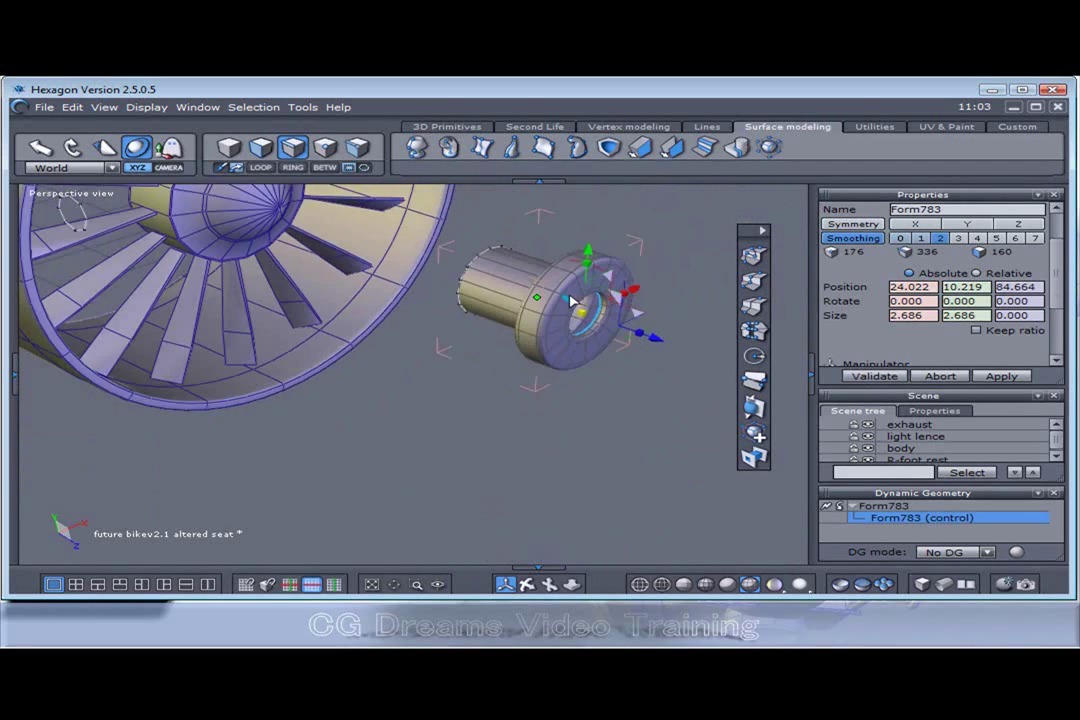
middle_click_drag(583, 310, 600, 383)
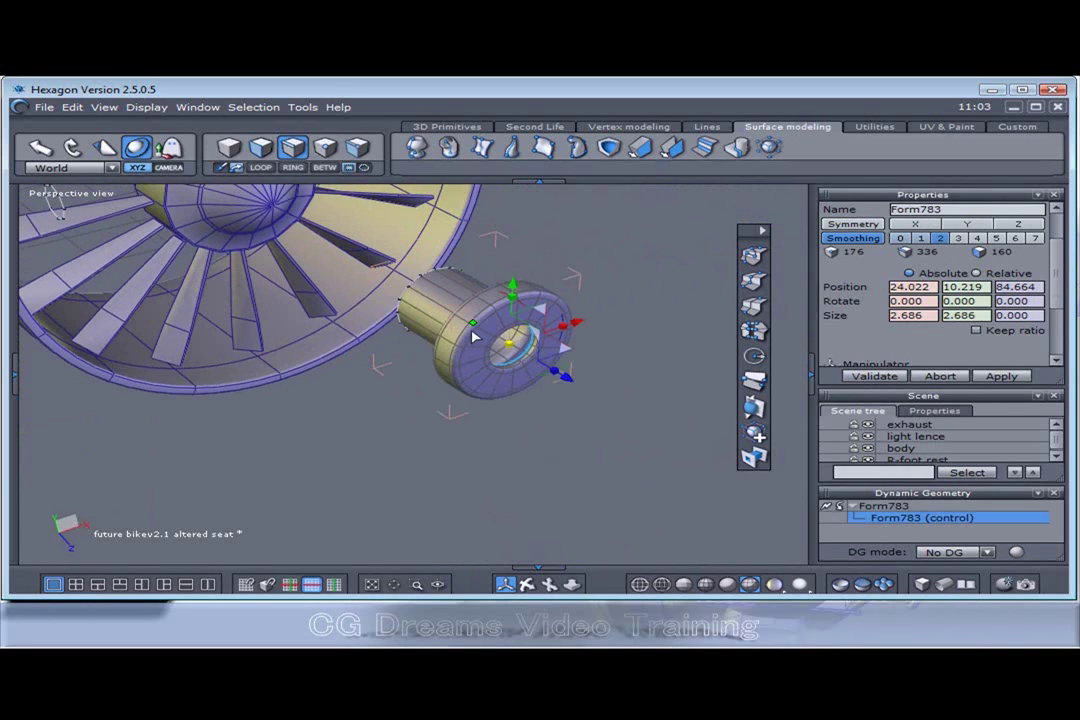
scroll(475, 337, "down", 3)
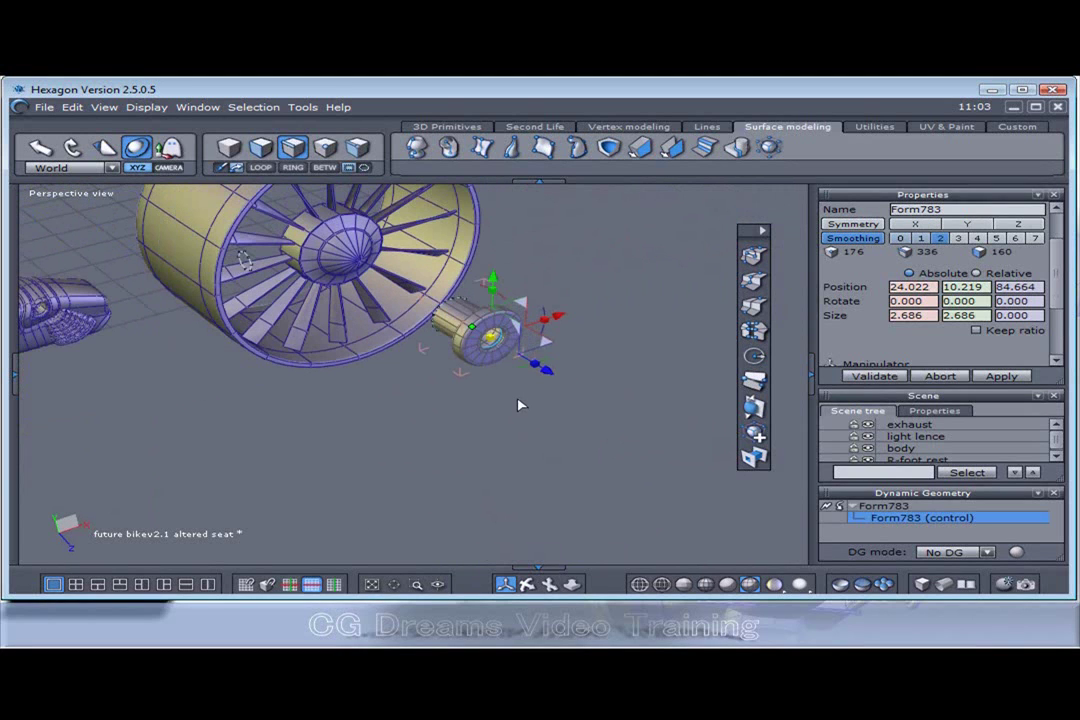
left_click(523, 406)
left_click(535, 407)
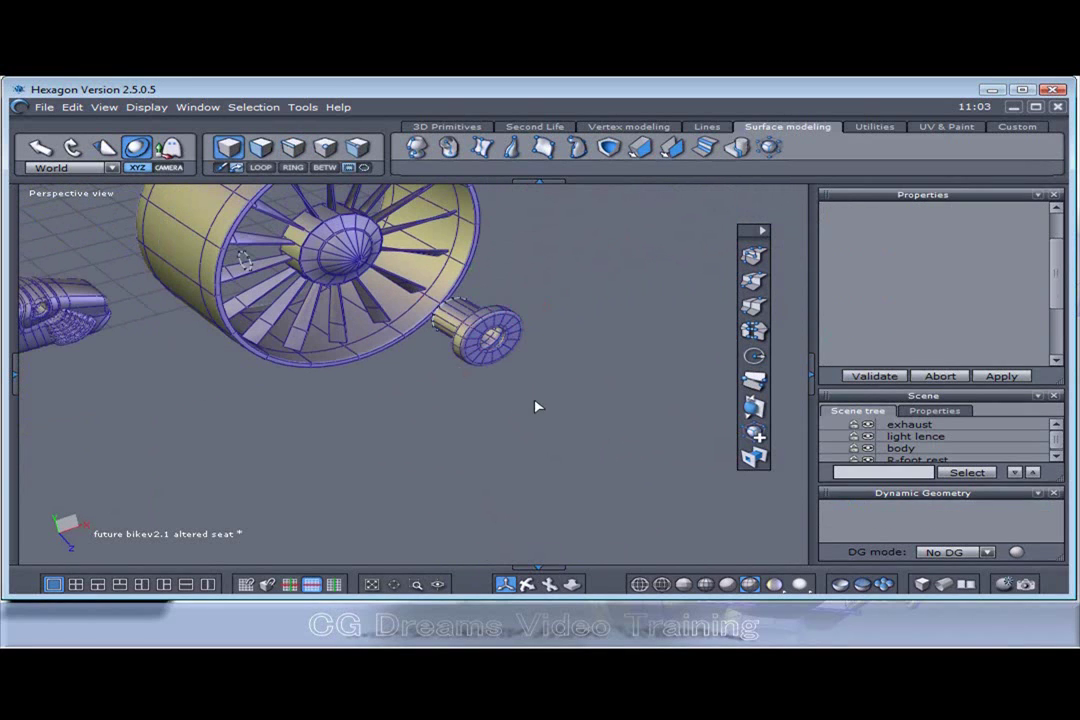
- Draw a center-based circle about 16.9 wide beside the stud with its number of points set to 8
middle_click_drag(535, 405, 525, 429)
left_click(707, 126)
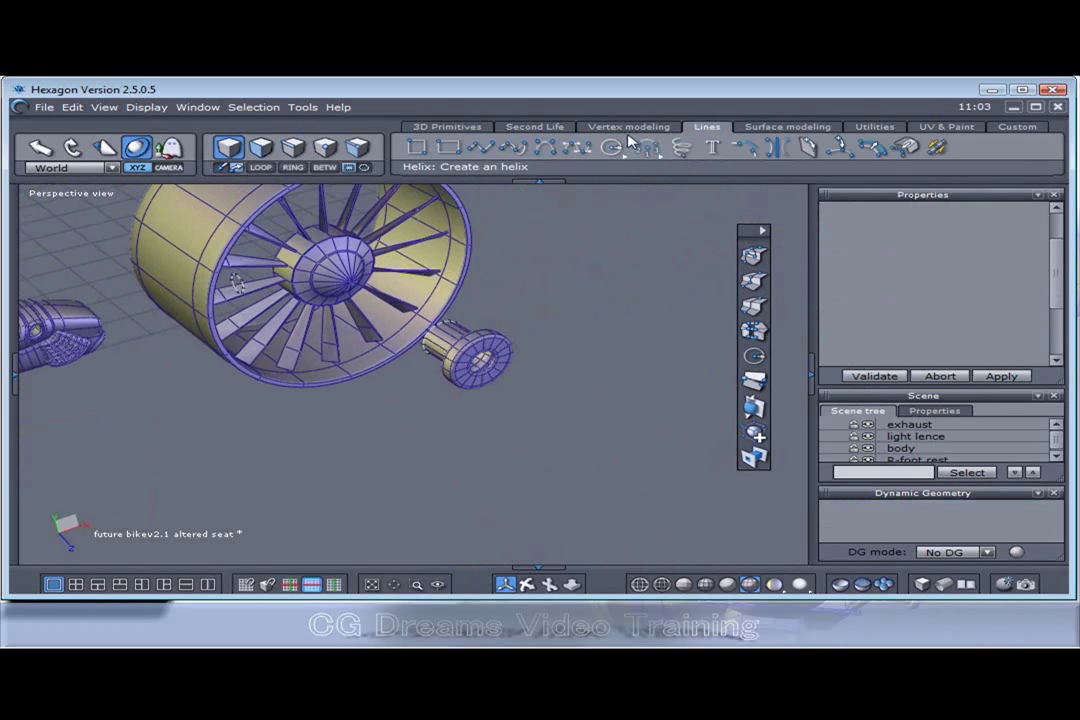
left_click_drag(612, 147, 613, 173)
left_click(598, 298)
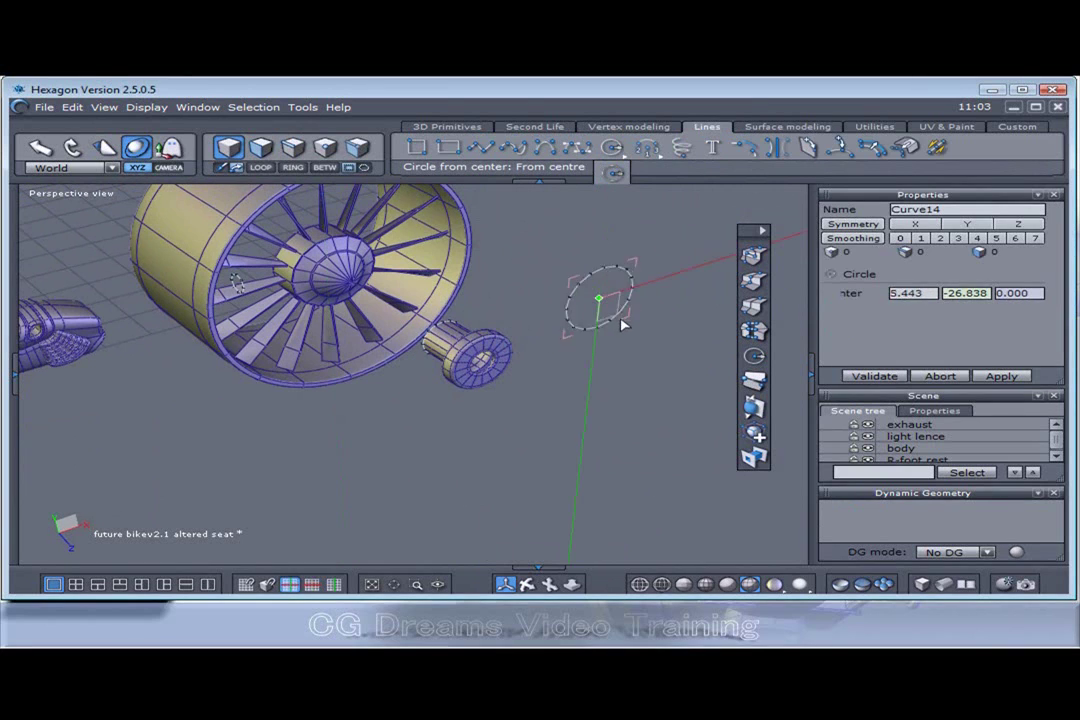
left_click(648, 330)
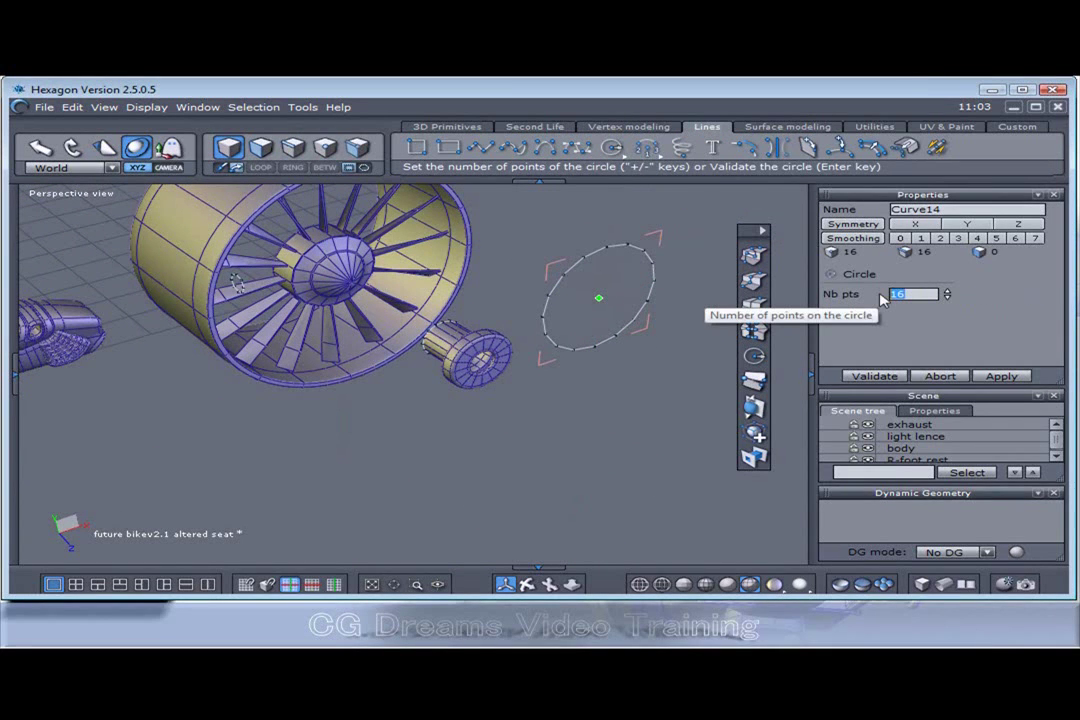
key("Return")
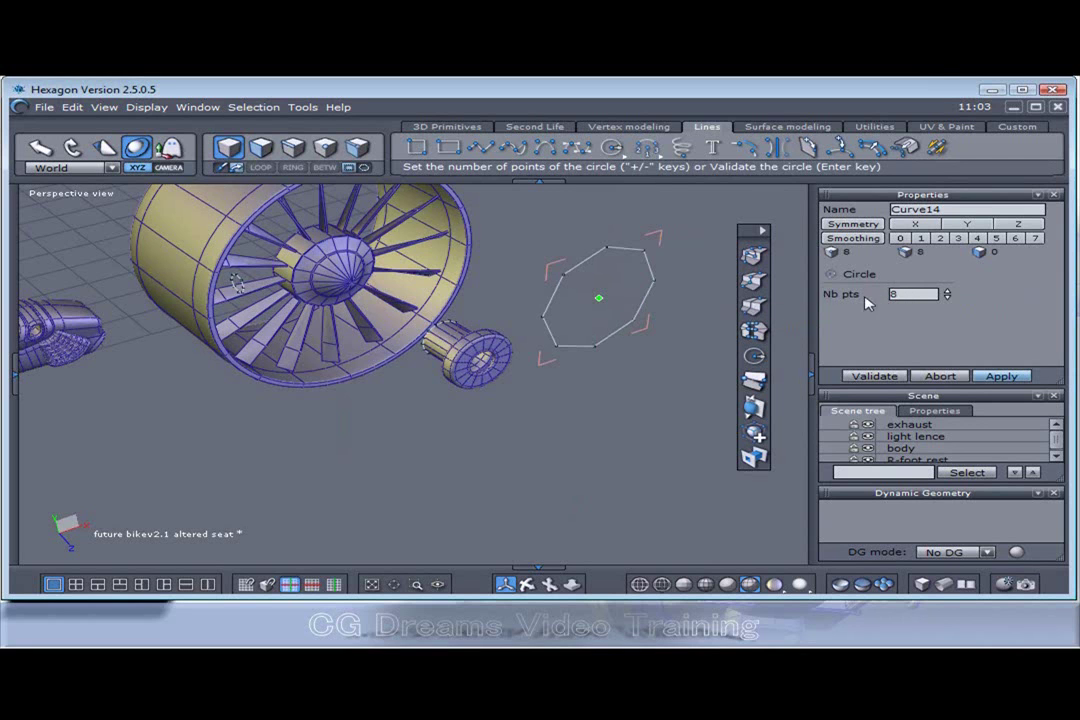
key("Return")
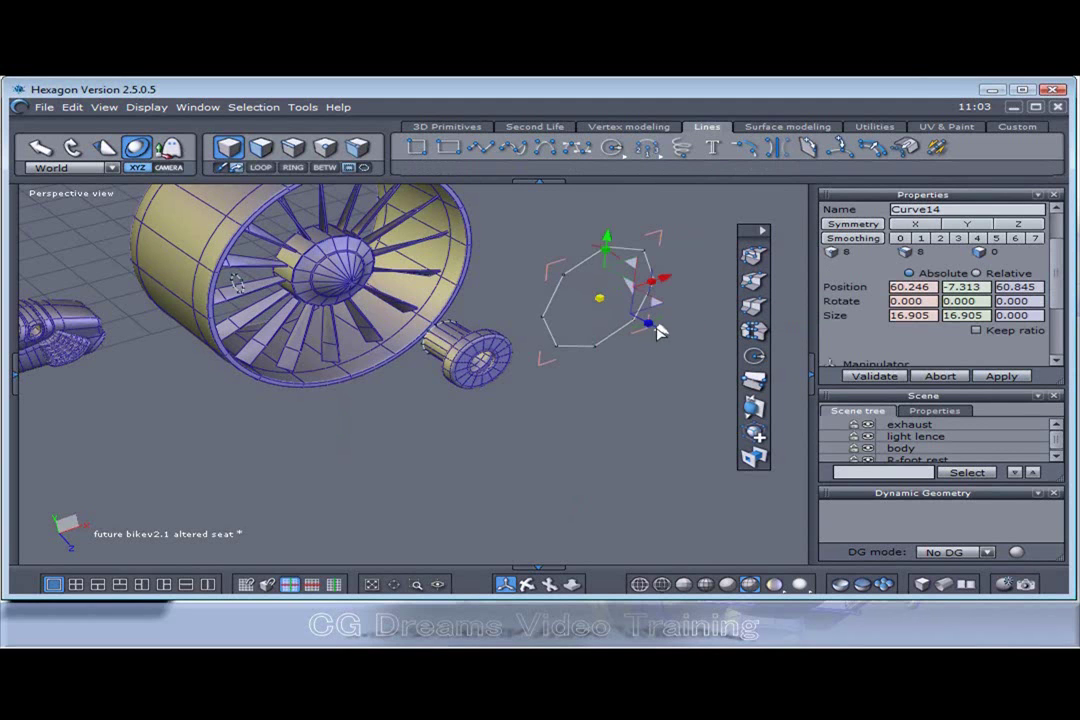
- Extrude the octagon about 5.8 deep, inset its front edge, and build a recessed face inward to a center opening about 1.4 wide
left_click_drag(660, 331, 698, 365, "ctrl")
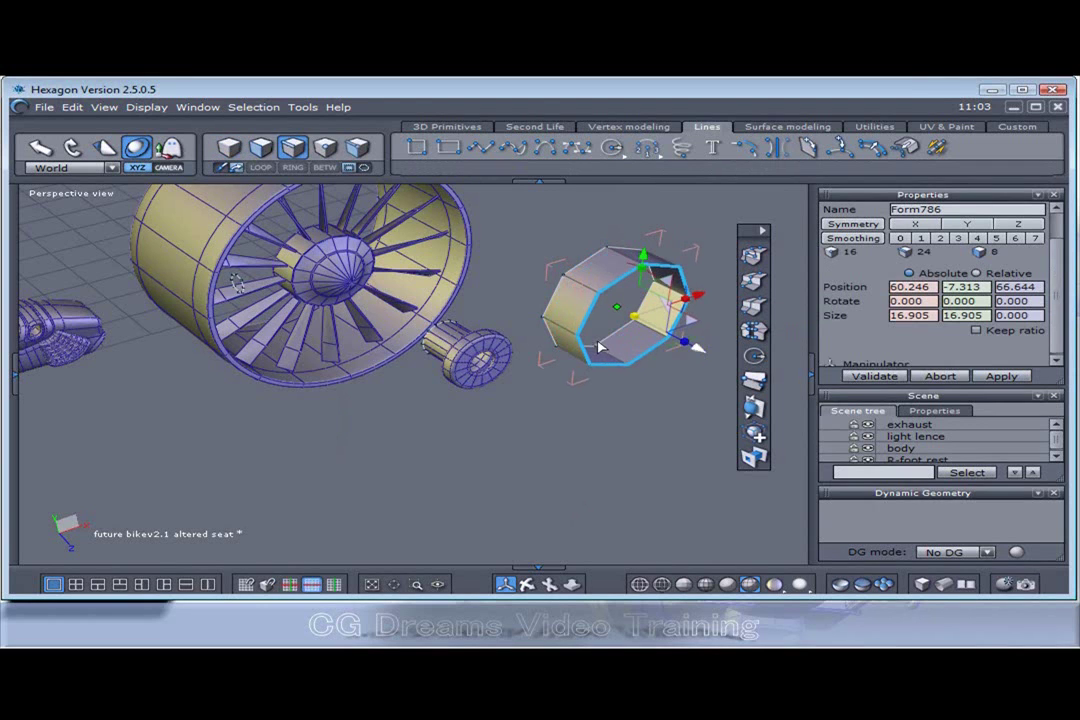
scroll(603, 352, "down", 2)
mouse_move(603, 352)
right_mouse_down()
mouse_move(612, 376)
mouse_move(601, 375)
right_mouse_up()
middle_click_drag(652, 357, 645, 345)
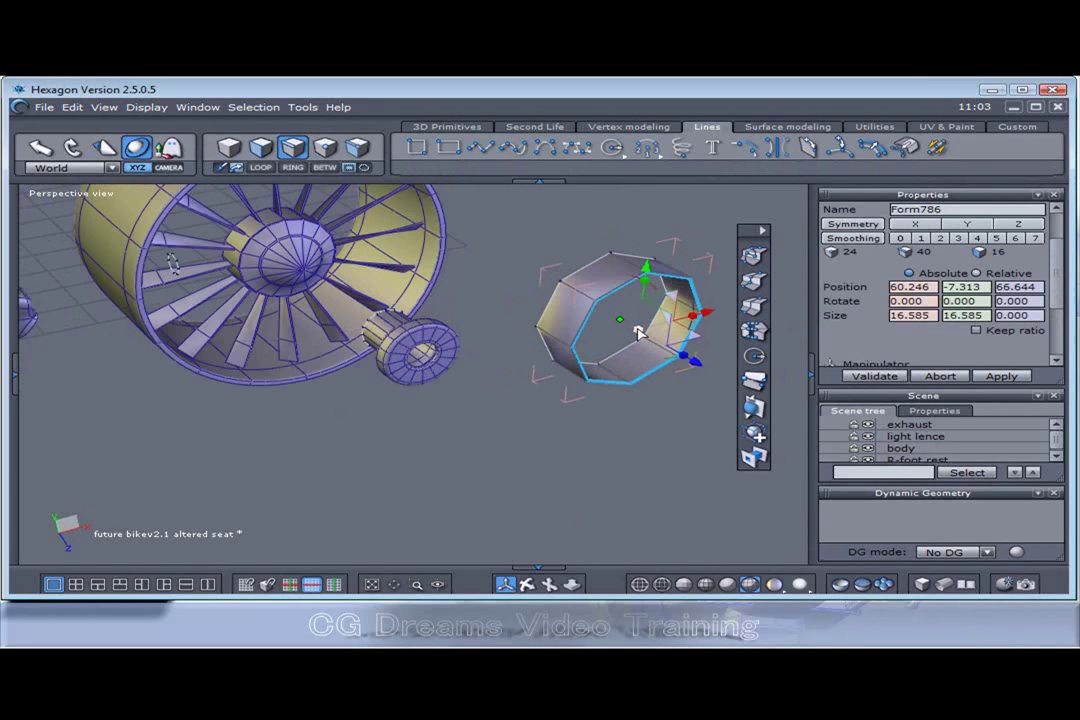
left_click_drag(640, 333, 349, 552)
left_click(627, 324, "ctrl")
scroll(638, 326, "up", 3)
scroll(640, 326, "up", 4)
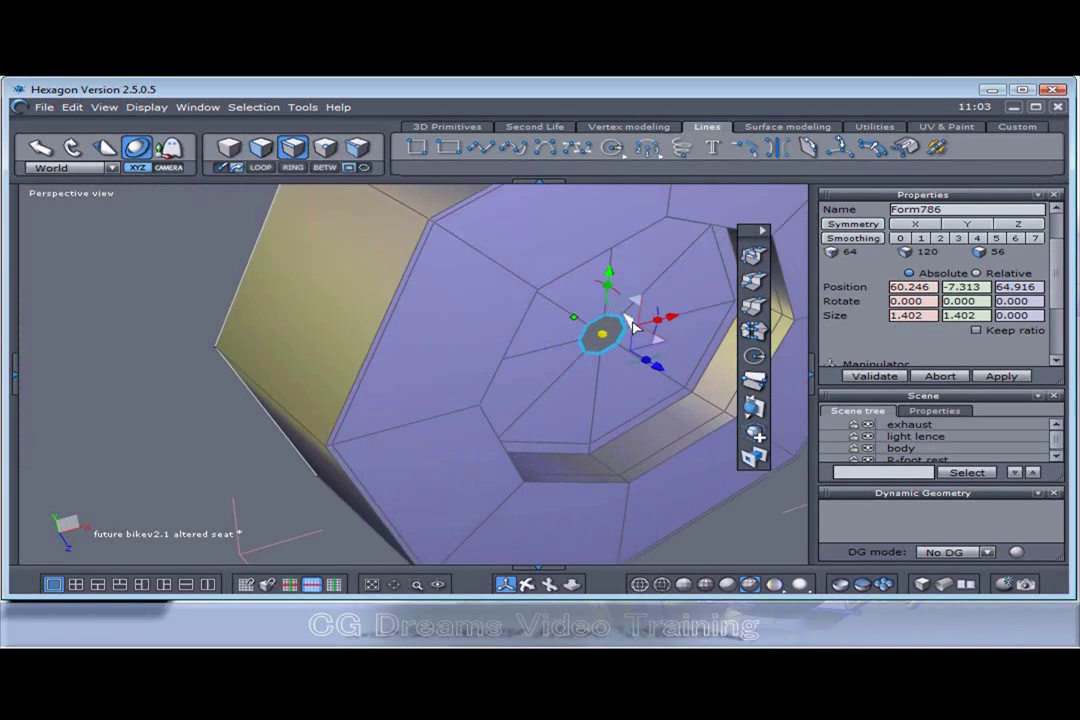
- Weld the vertices around the octagonal bolt head's center opening into one point with a distance of 1.080
left_click(325, 149)
left_click_drag(552, 285, 663, 385)
left_click(788, 127)
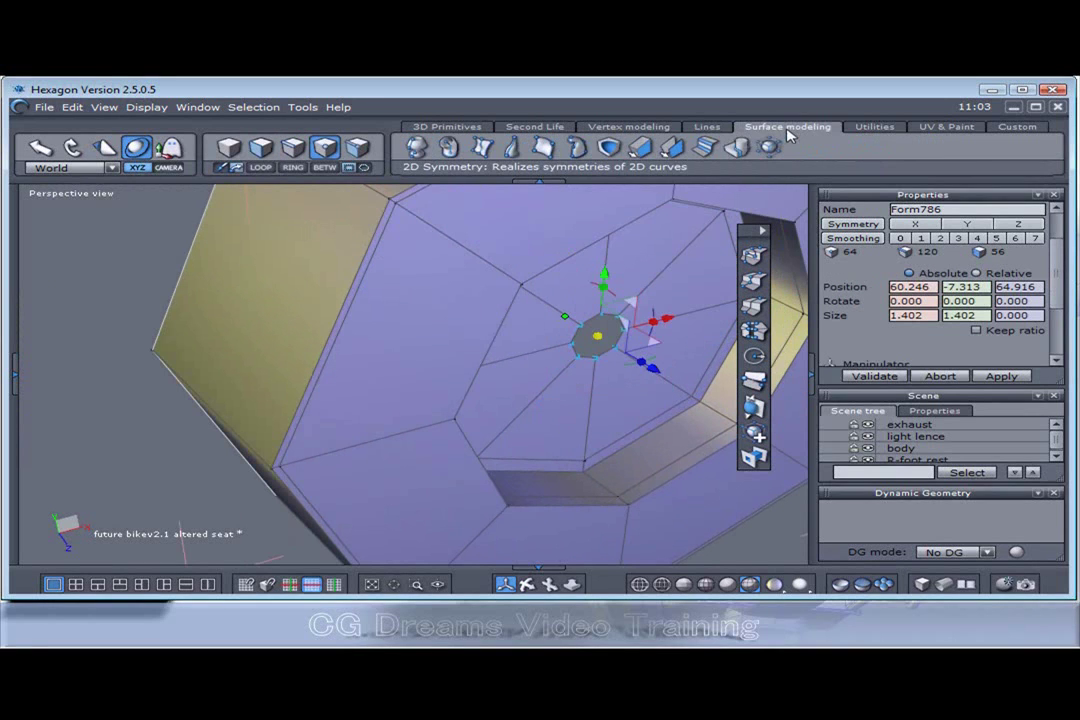
left_click(628, 127)
left_click(648, 147)
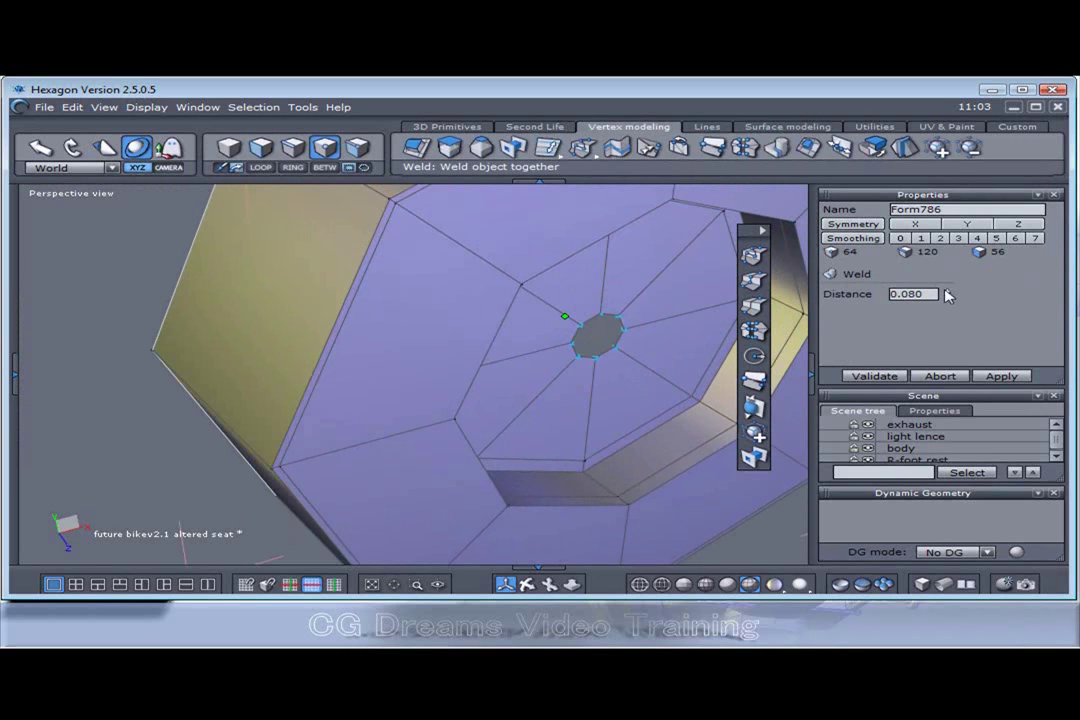
left_click_drag(565, 316, 605, 316)
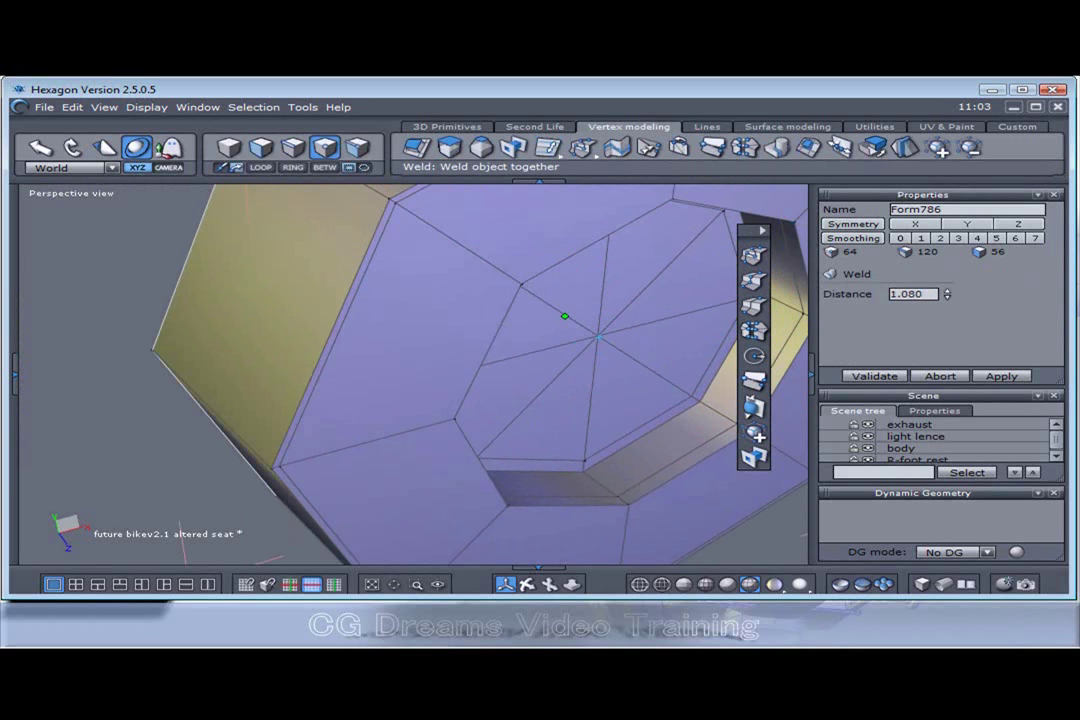
left_click(868, 376)
scroll(446, 410, "down", 5)
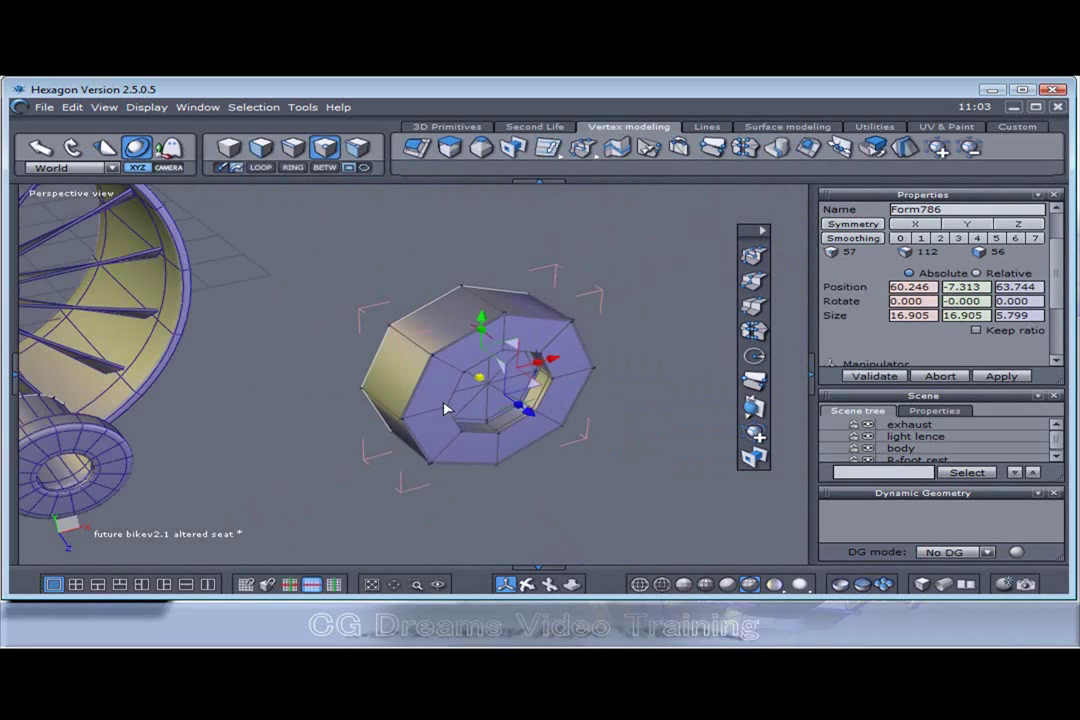
- Hide the source octagon curve, Curve14, leaving the solid bolt head visible
scroll(547, 482, "down", 5)
right_click_drag(547, 482, 635, 508)
scroll(932, 449, "down", 5)
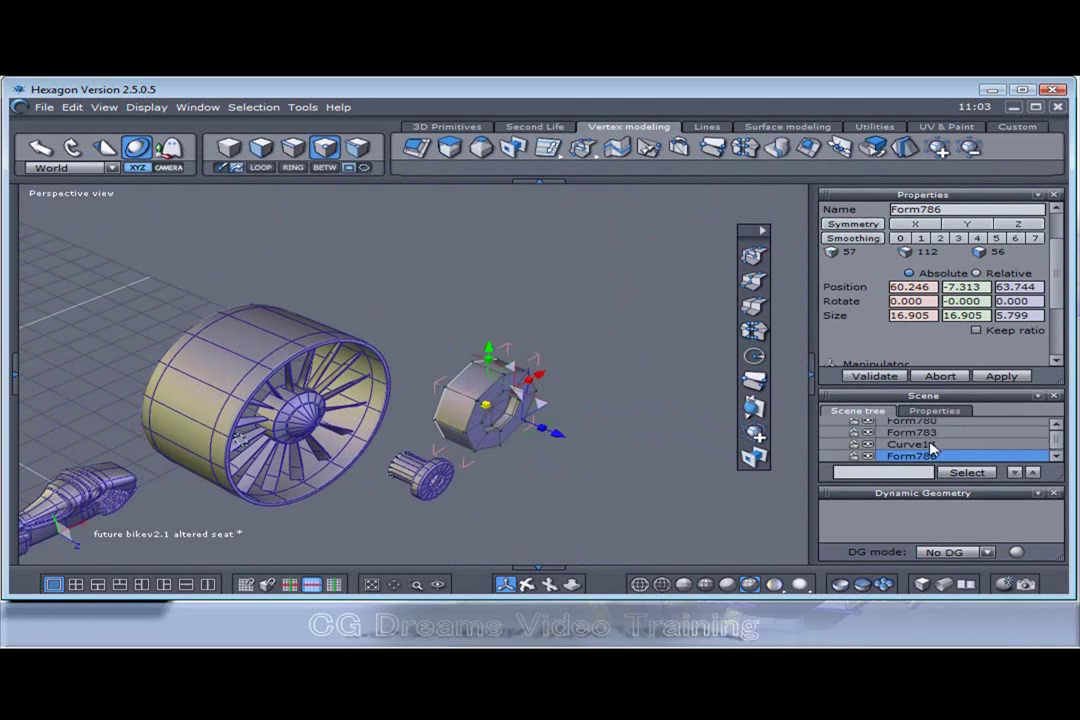
scroll(835, 345, "down", 3)
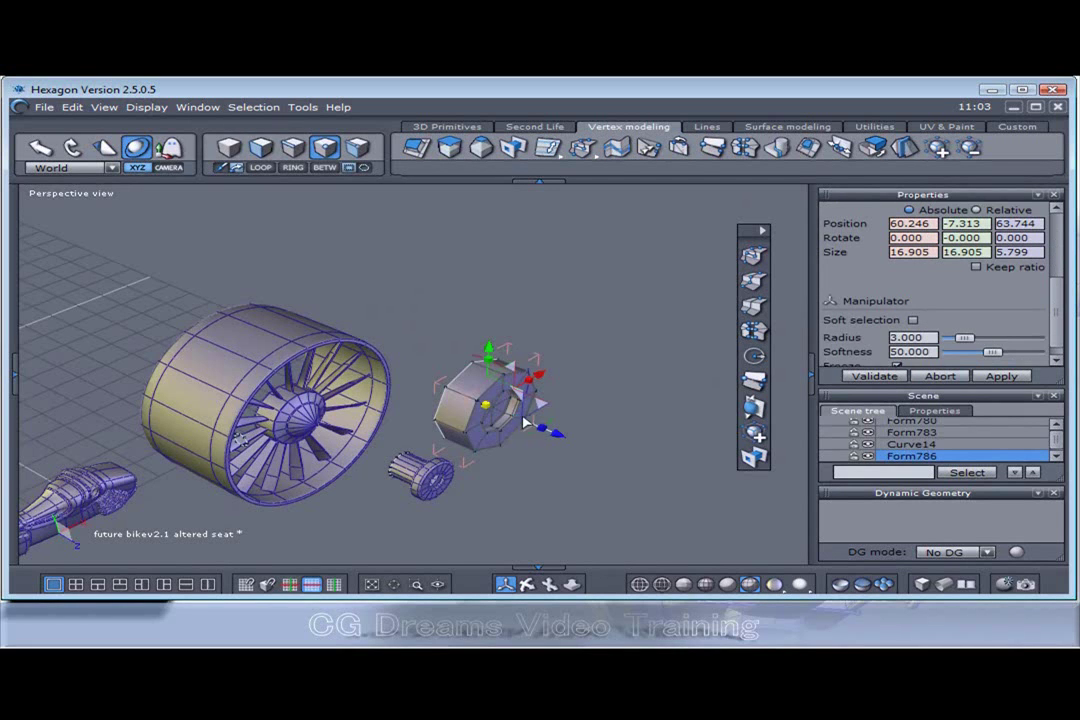
left_click(887, 444)
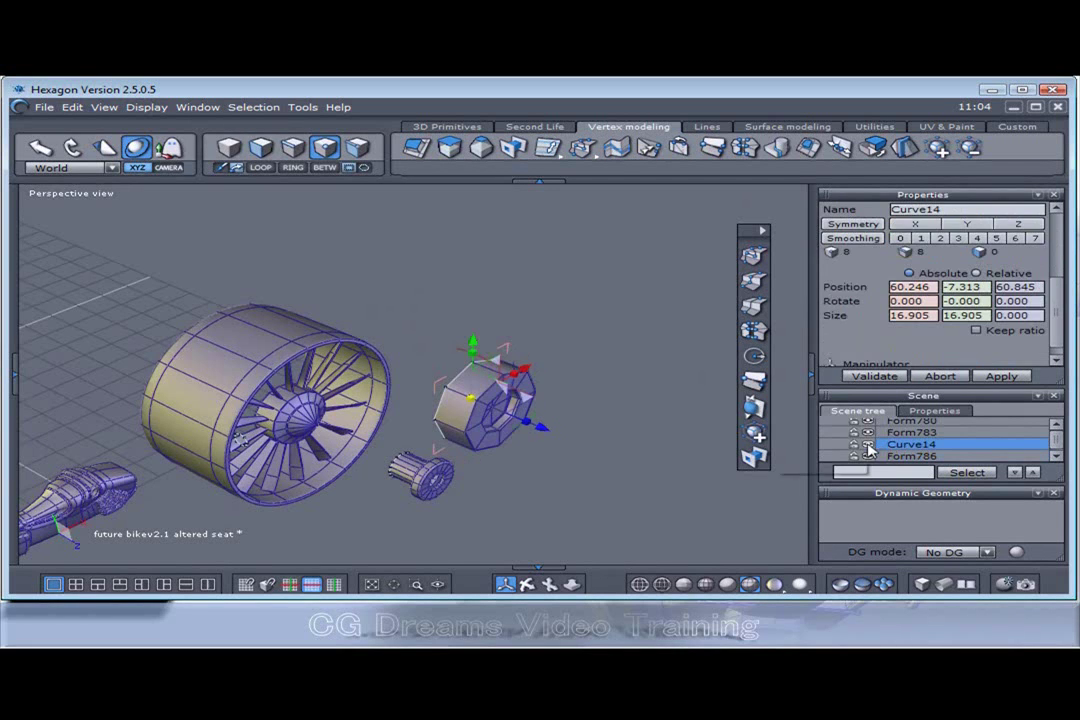
left_click(826, 450)
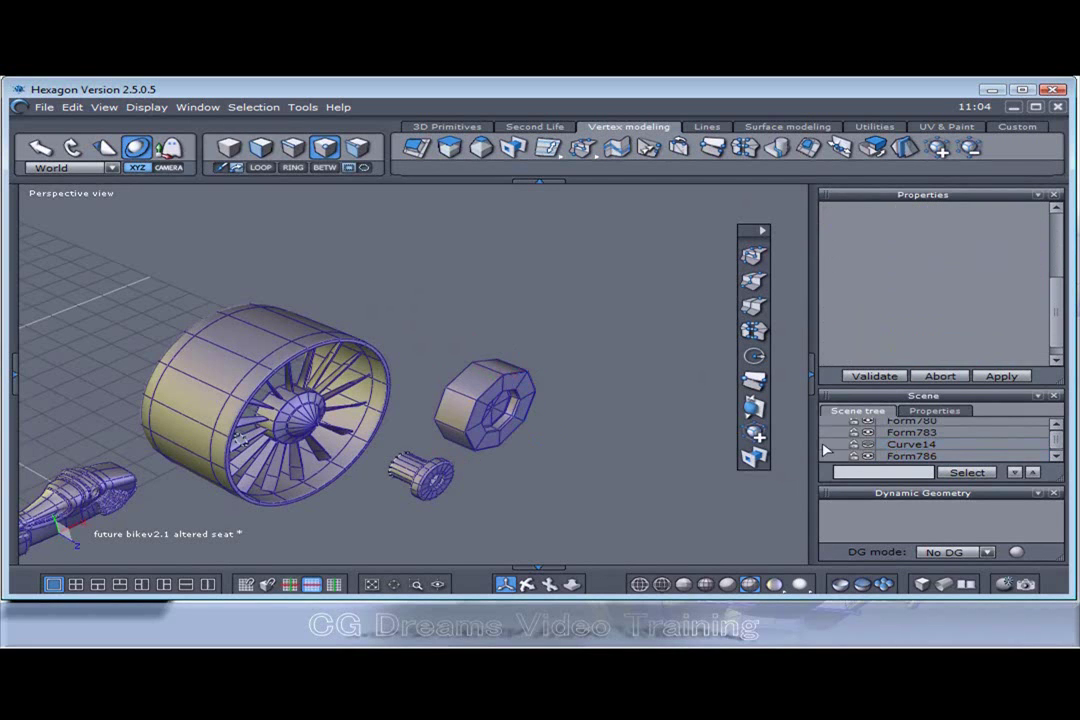
- Inset the octagonal head's open back edge loop to about 6.3 wide and extrude it backward into a bolt shaft
left_click(293, 147)
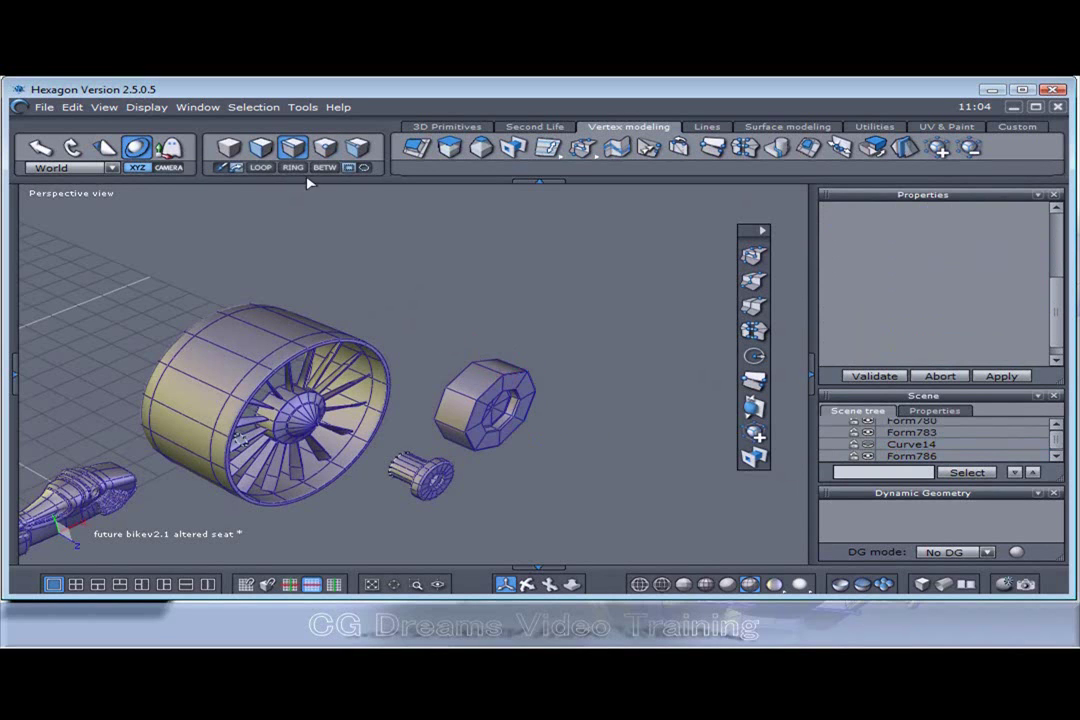
left_click(893, 457)
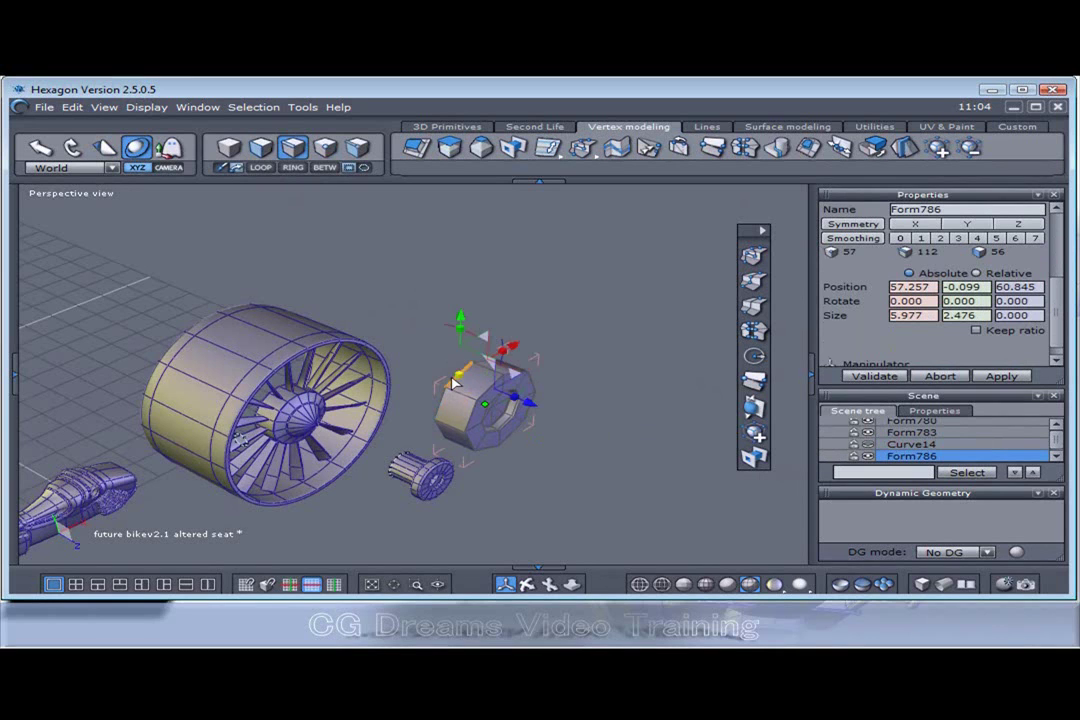
scroll(452, 383, "up", 4)
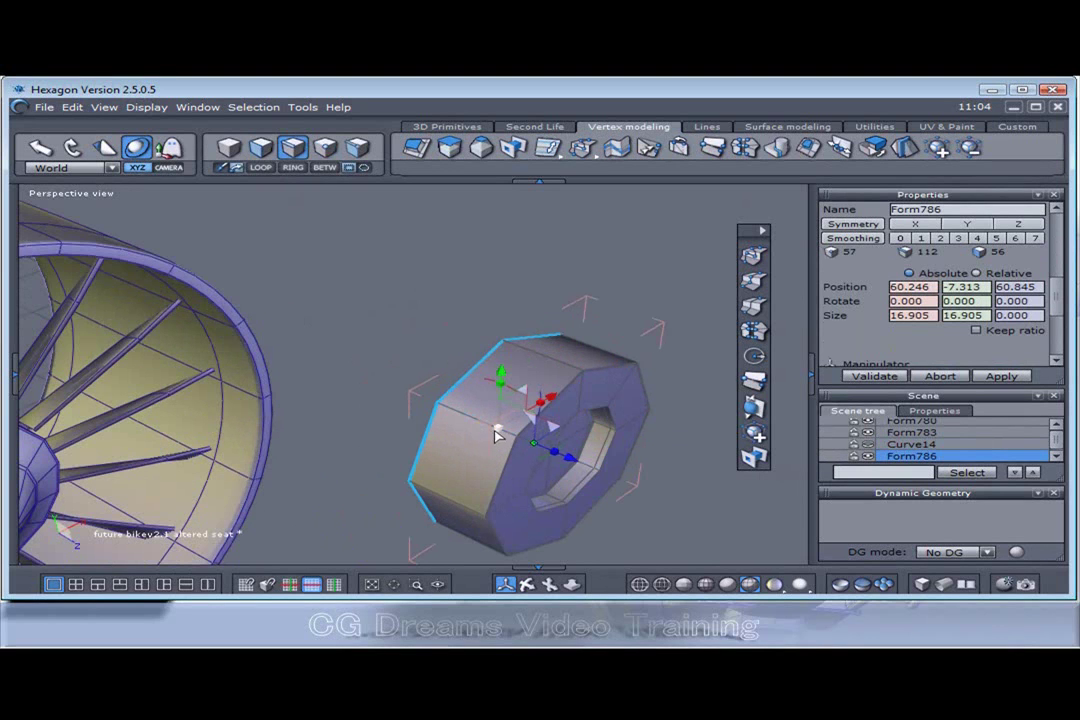
left_click_drag(498, 430, 459, 556)
scroll(410, 457, "down", 3)
middle_click_drag(410, 457, 455, 443)
right_click_drag(452, 443, 316, 400)
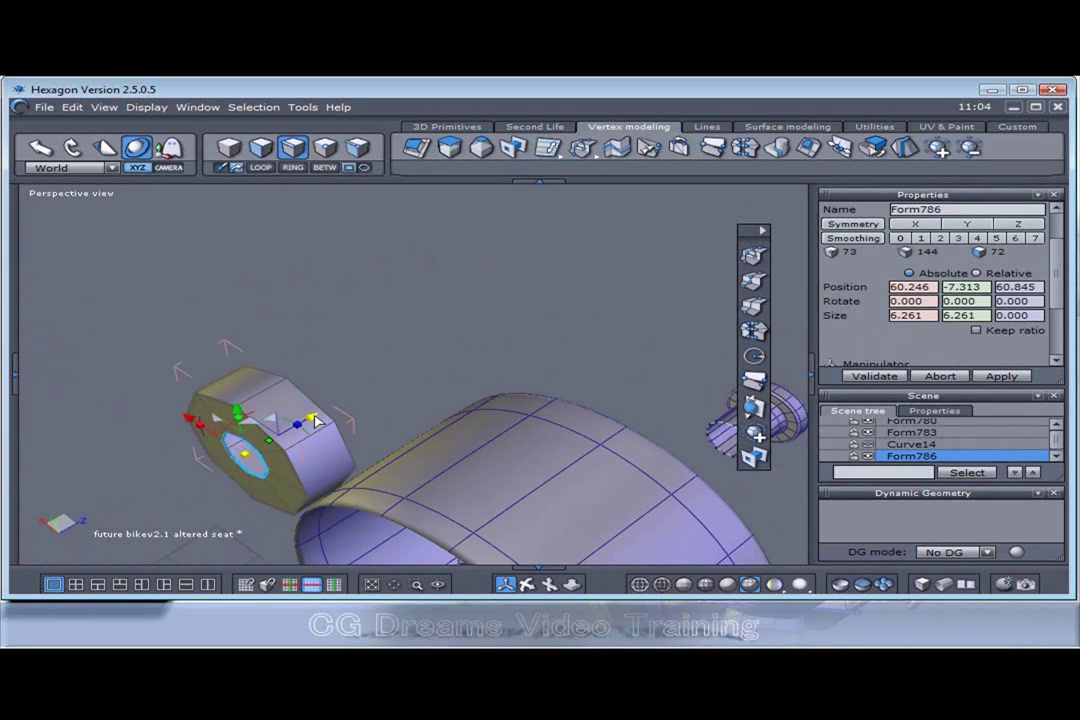
left_click_drag(313, 422, 284, 437, "shift")
left_click(410, 364)
scroll(412, 364, "down", 5)
right_click_drag(458, 370, 0, 322)
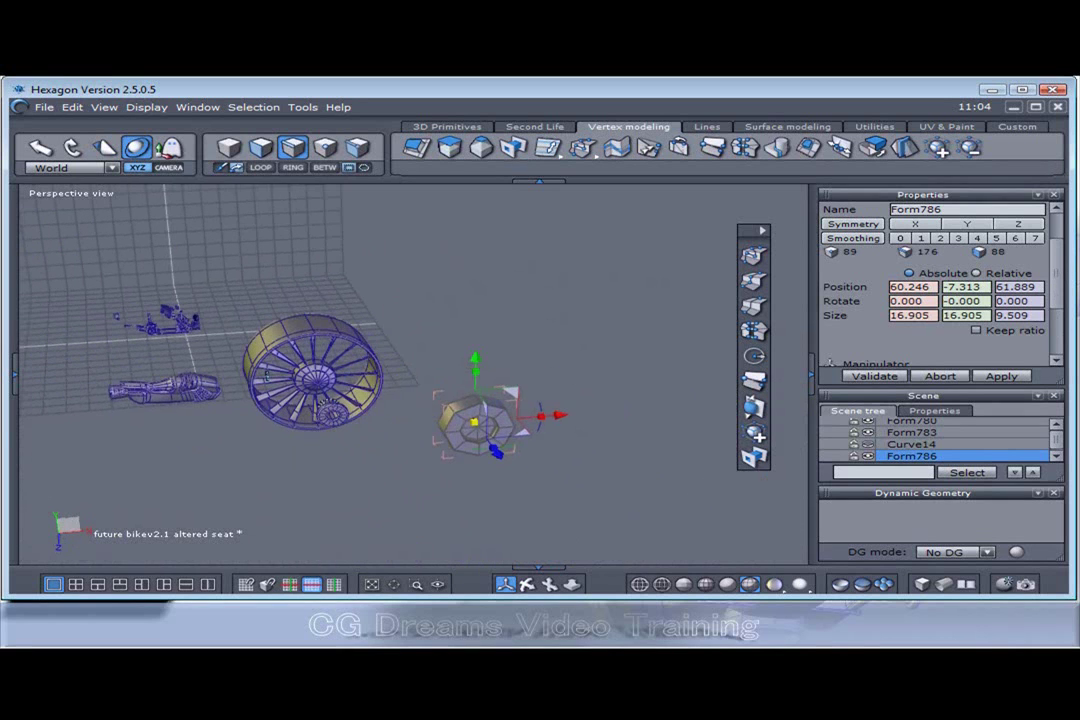
- Scale the smoothed flanged stud down uniformly to about 2.7 wide and 2.4 long
left_click(326, 421)
left_click(327, 424)
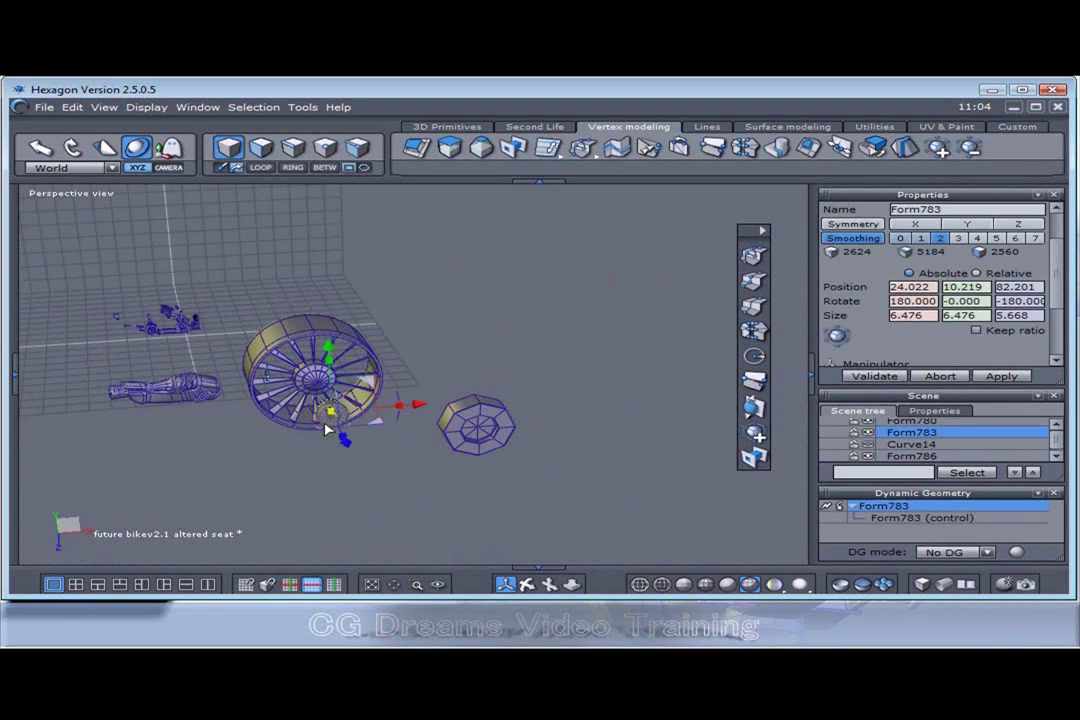
right_click_drag(328, 426, 358, 466)
scroll(357, 465, "up", 5)
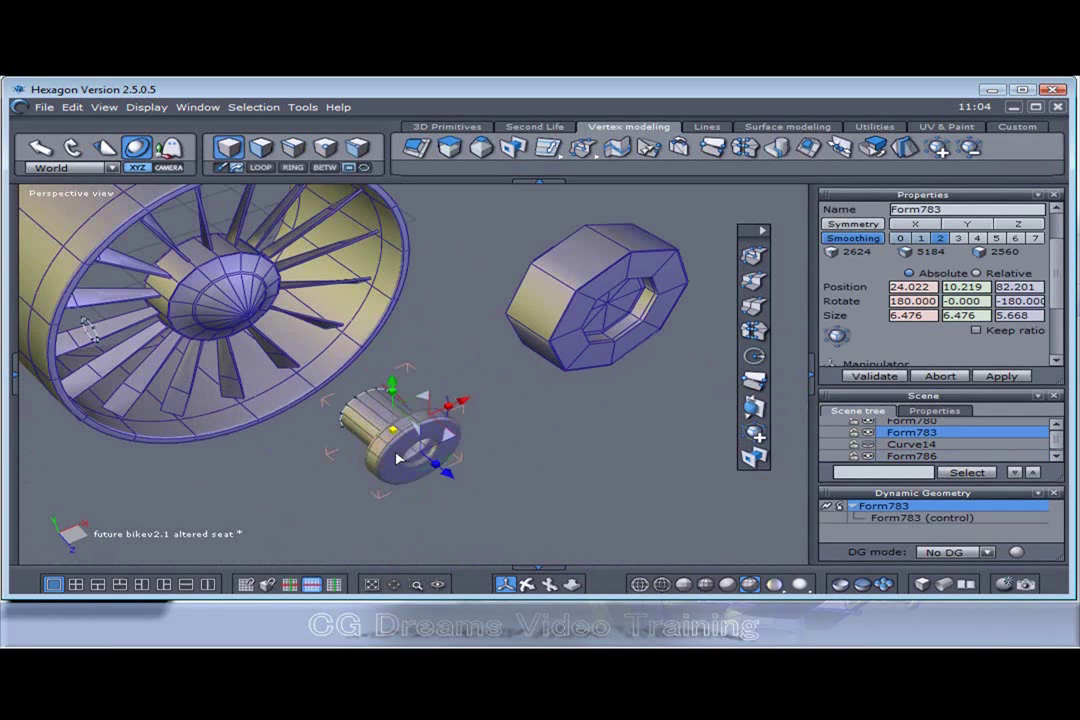
right_click_drag(275, 452, 407, 432)
left_click_drag(402, 422, 279, 536)
scroll(388, 440, "up", 5)
right_click_drag(390, 437, 357, 456)
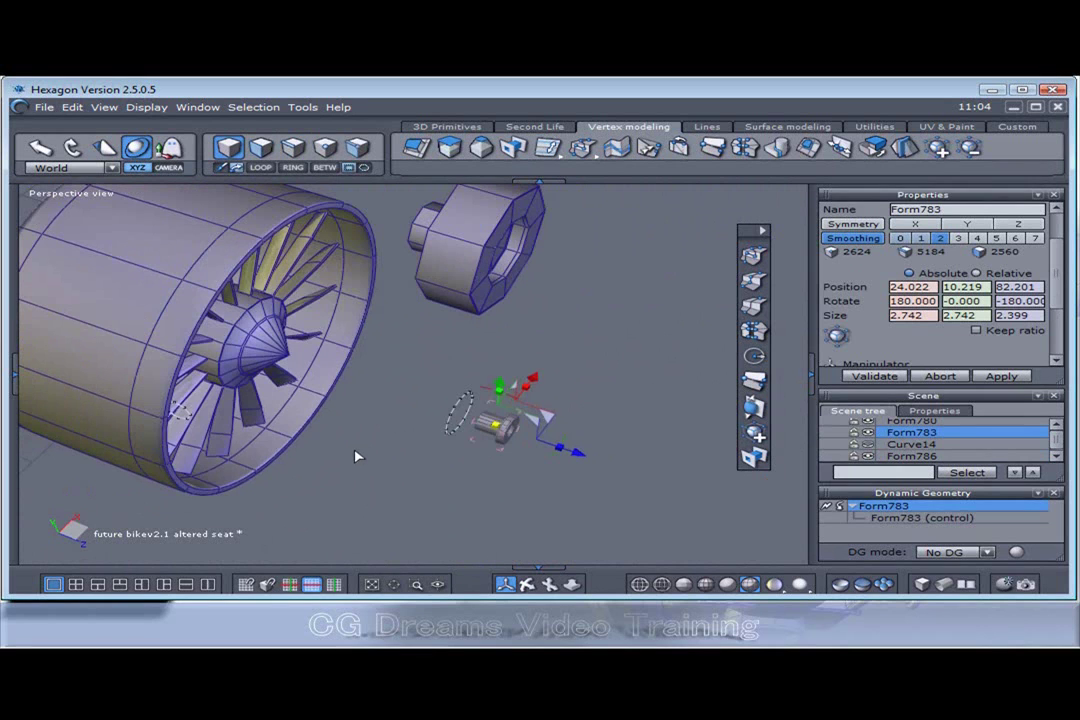
scroll(500, 434, "up", 2)
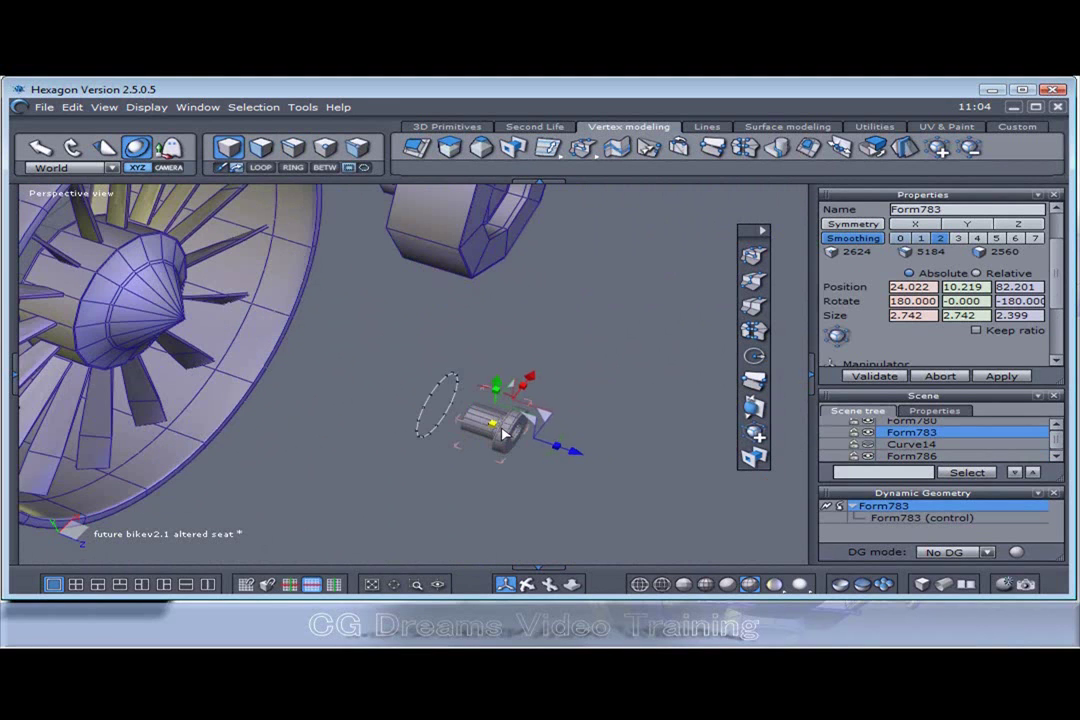
scroll(505, 433, "down", 2)
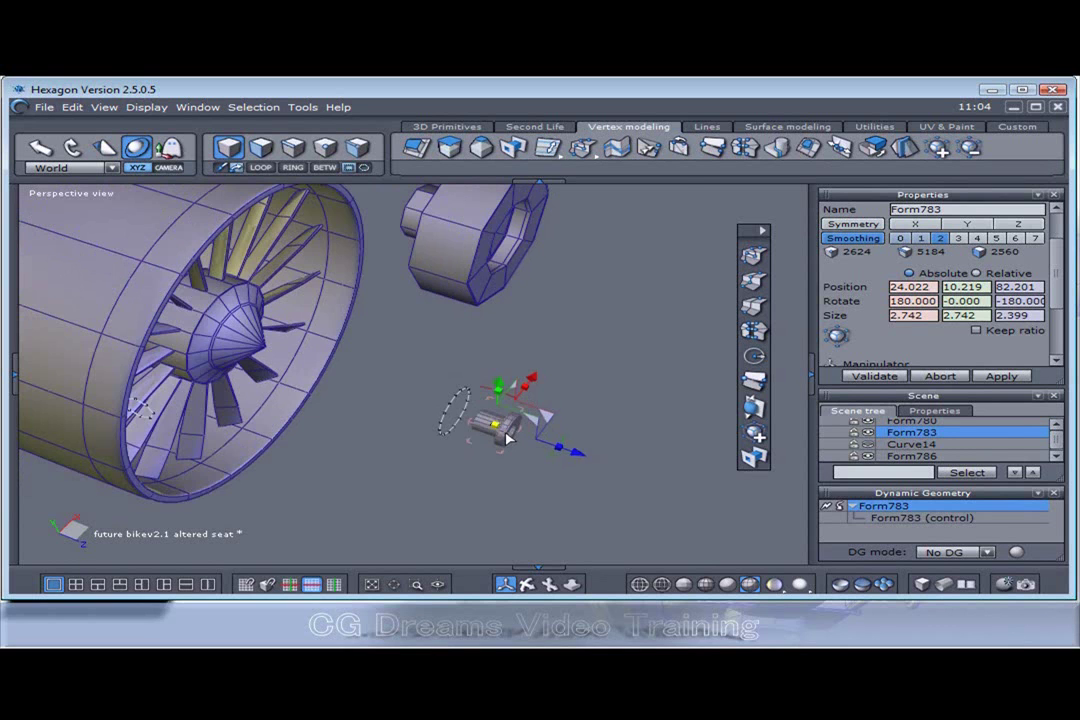
scroll(518, 447, "up", 5)
scroll(508, 437, "down", 2)
scroll(490, 430, "up", 2)
scroll(474, 428, "down", 5)
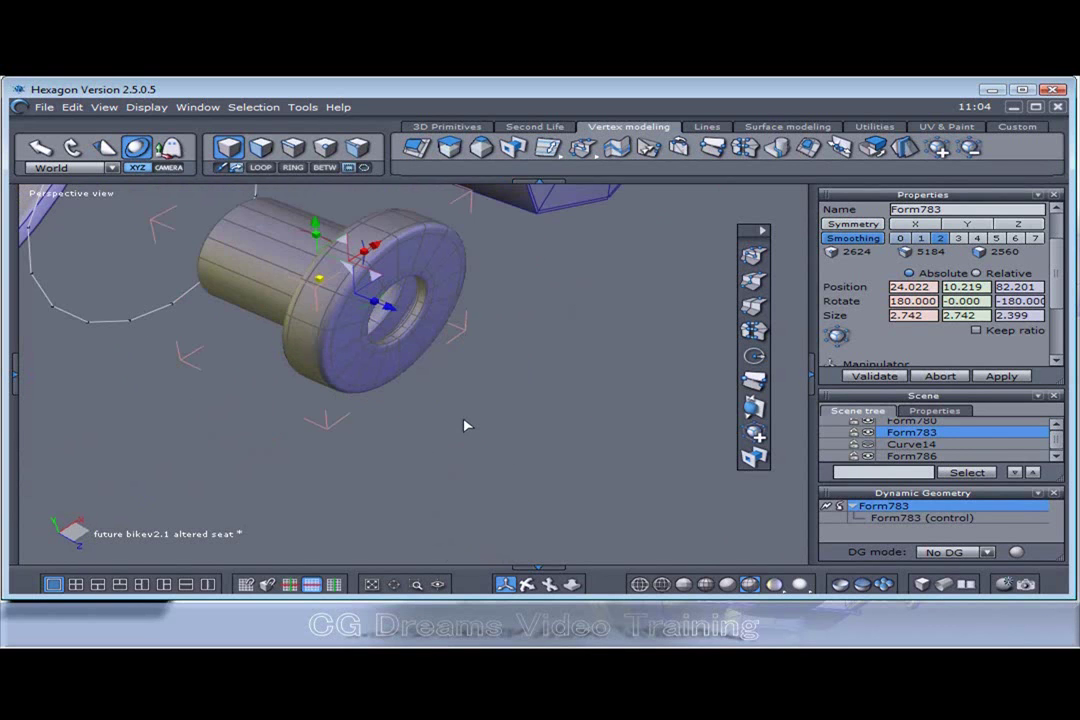
scroll(505, 433, "down", 2)
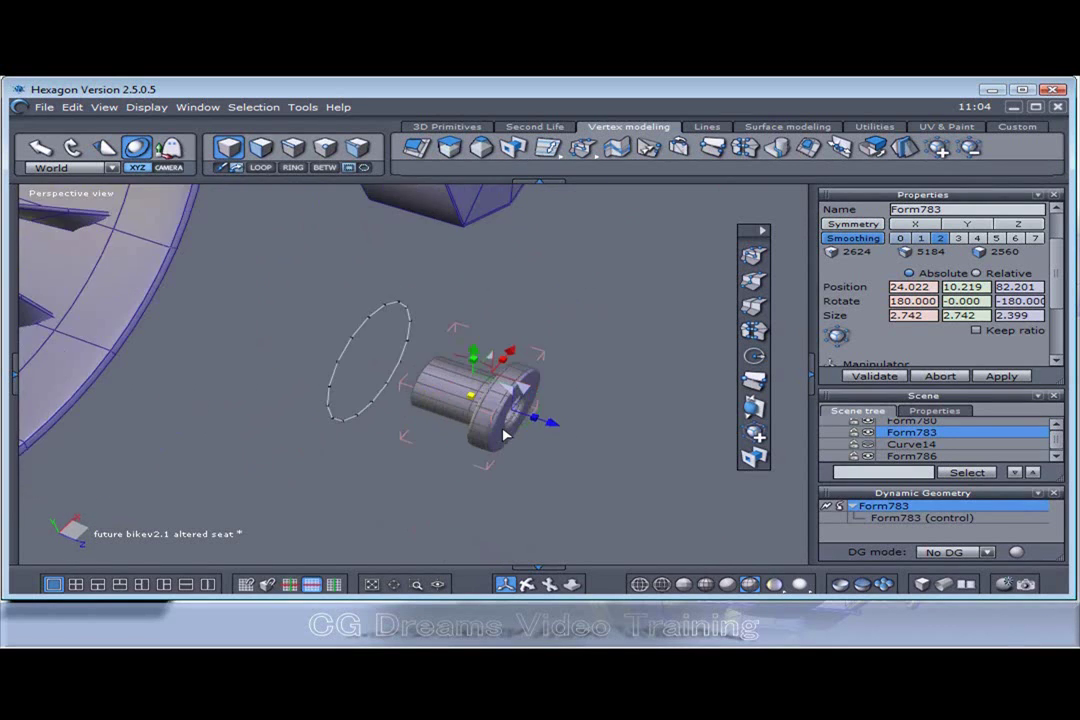
- Move the smoothed flanged stud onto the turbine wheel's hub and scale it down uniformly to about 1.6 wide and 1.4 long
left_click_drag(564, 434, 210, 394)
middle_click_drag(298, 325, 477, 455)
left_click_drag(453, 467, 224, 430)
left_click_drag(236, 373, 198, 300)
scroll(199, 305, "down", 5)
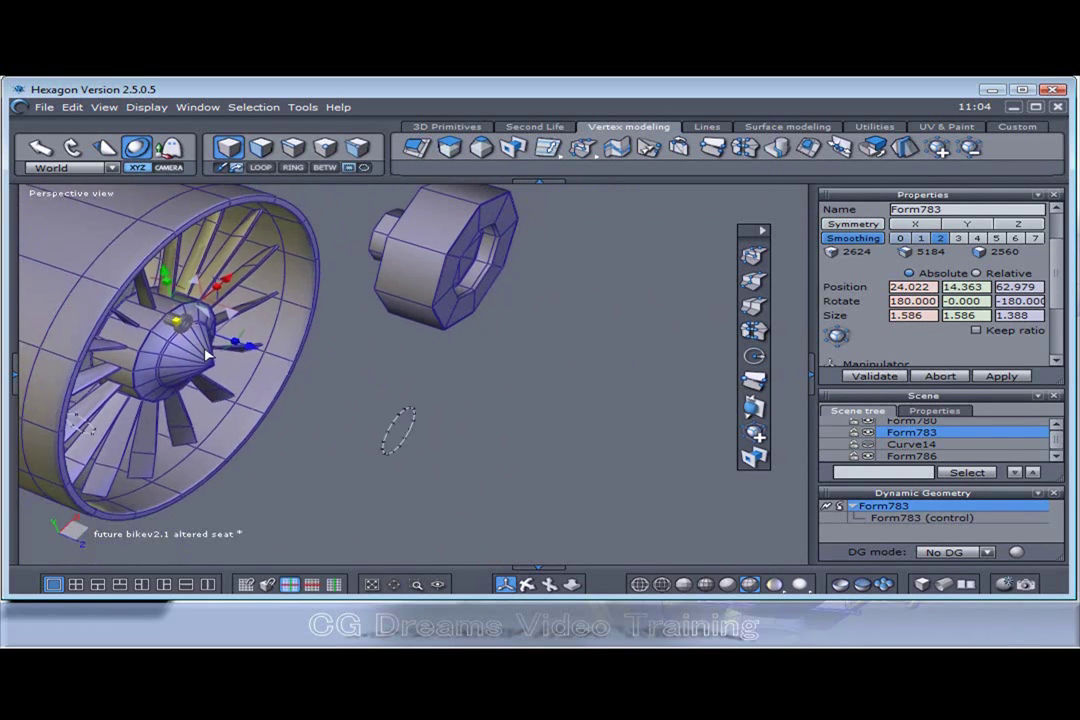
middle_click_drag(212, 361, 310, 410)
scroll(305, 405, "up", 5)
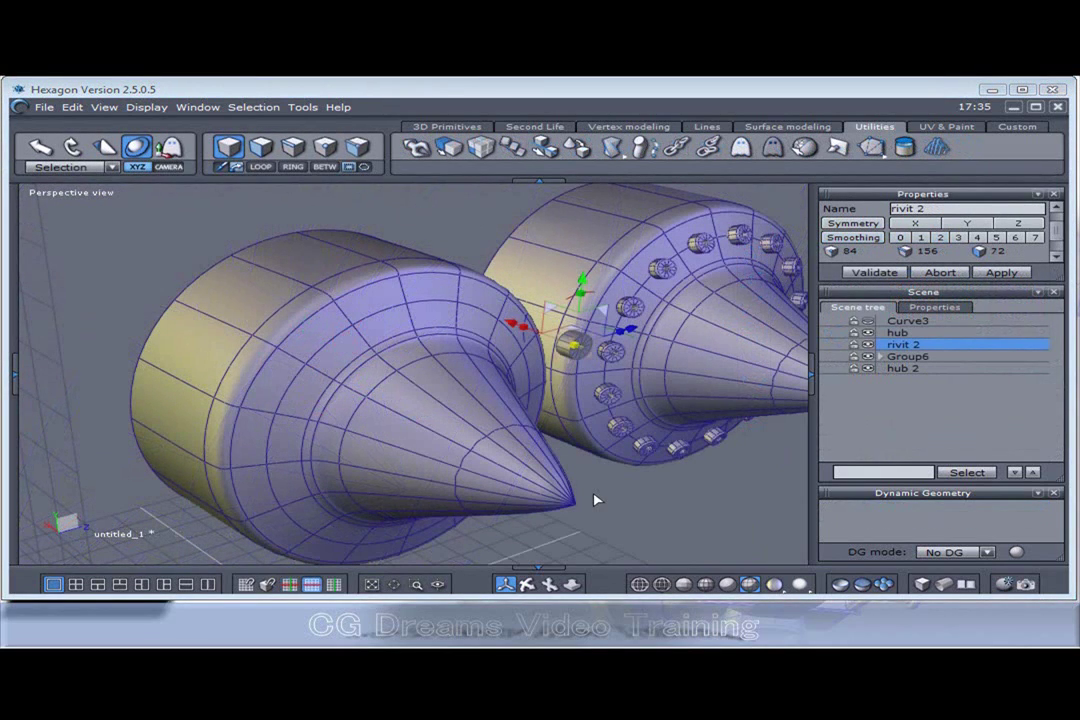
- Examine the ring of rivets around the front face of the finished hub and compare it with the bare second hub
mouse_move(595, 499)
middle_mouse_down()
mouse_move(674, 492)
mouse_move(590, 503)
middle_mouse_up()
right_click_drag(589, 503, 371, 340)
scroll(430, 322, "up", 4)
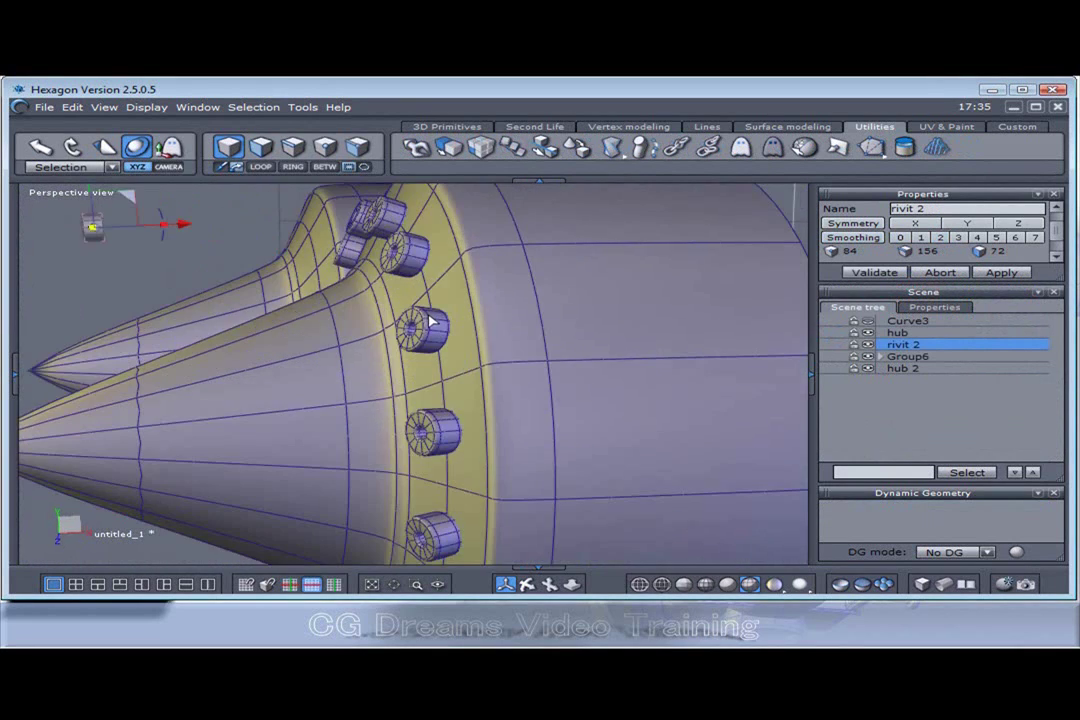
right_click_drag(463, 372, 516, 349)
scroll(497, 443, "down", 5)
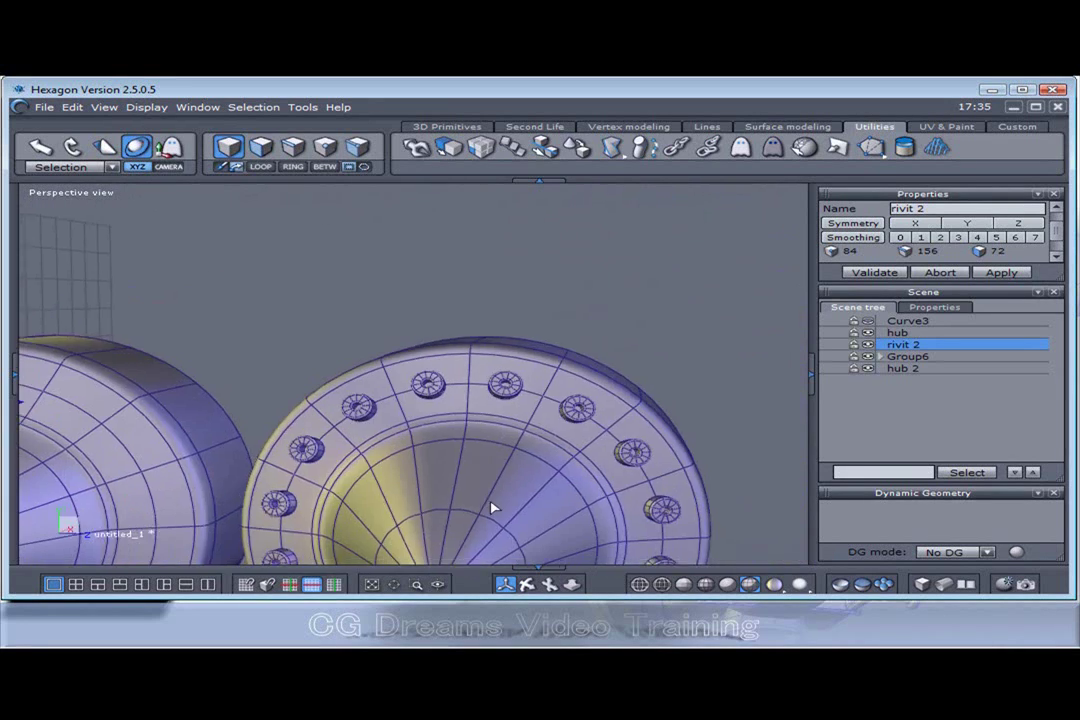
middle_click_drag(530, 475, 566, 397)
scroll(567, 397, "down", 3)
right_click_drag(433, 418, 352, 436)
scroll(432, 408, "up", 3)
- Select the bare second hub, hub 2, and set its smoothing level to 0
left_click(304, 366)
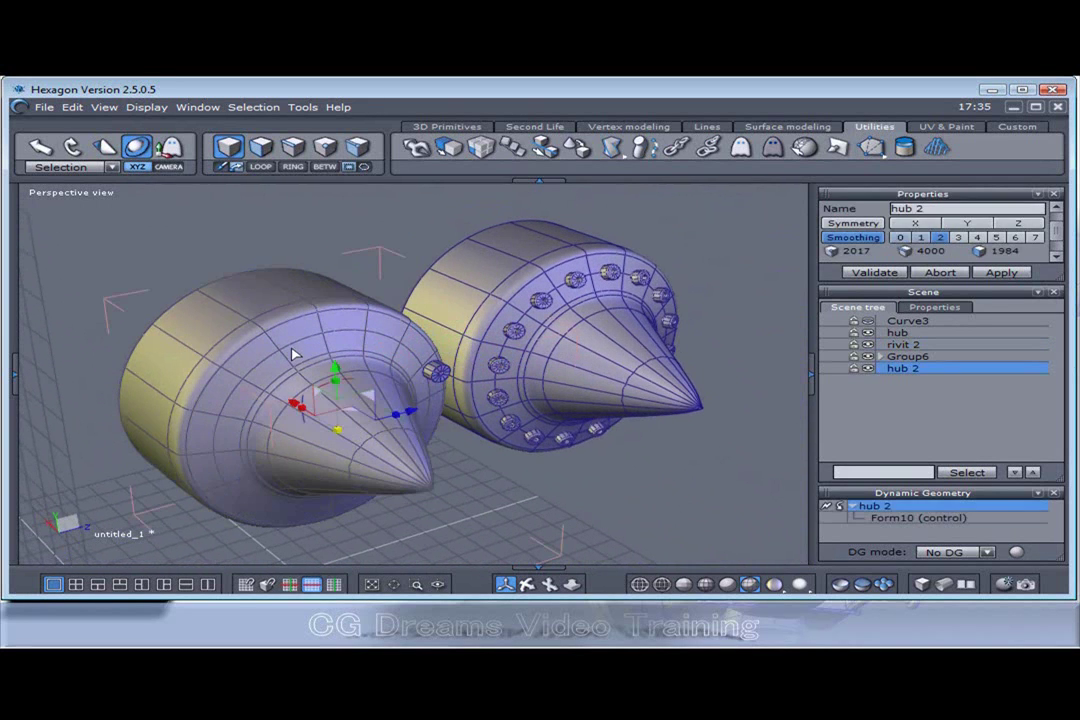
left_click(903, 242)
right_click_drag(412, 418, 263, 399)
scroll(290, 358, "up", 3)
right_click_drag(291, 359, 353, 234)
- Select the full edge loop along the middle of hub 2's front ring and copy and paste it as a separate curve
left_click(300, 156)
left_click(370, 312)
scroll(370, 316, "up", 3)
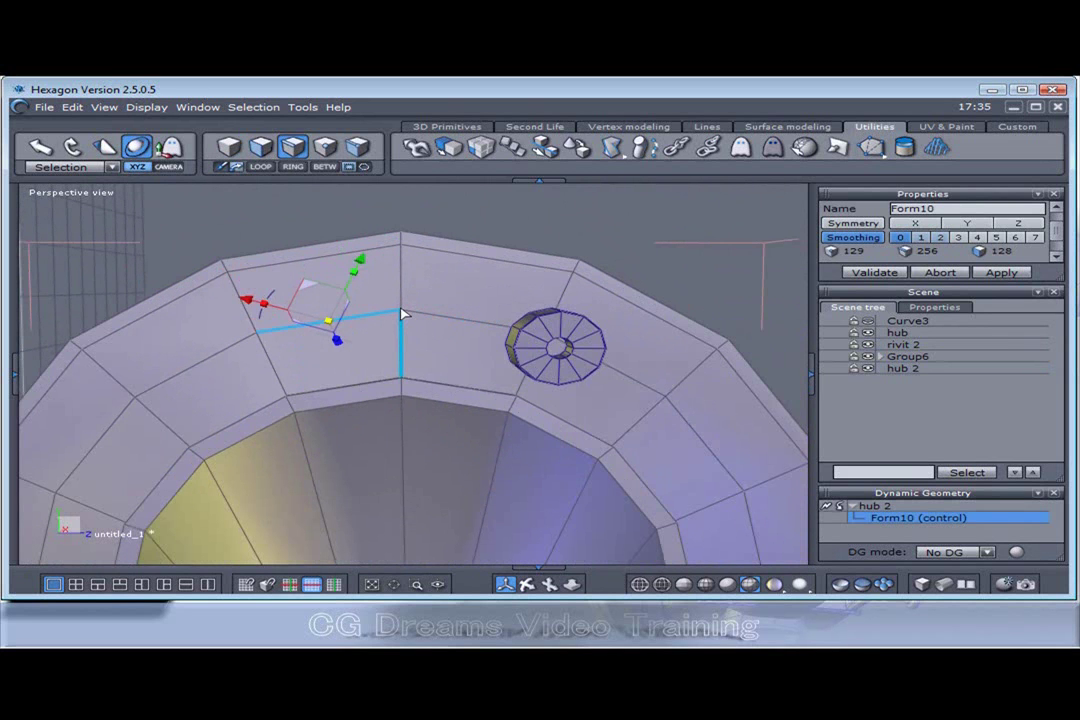
left_click(402, 314)
scroll(402, 314, "down", 5)
right_click_drag(355, 440, 428, 478)
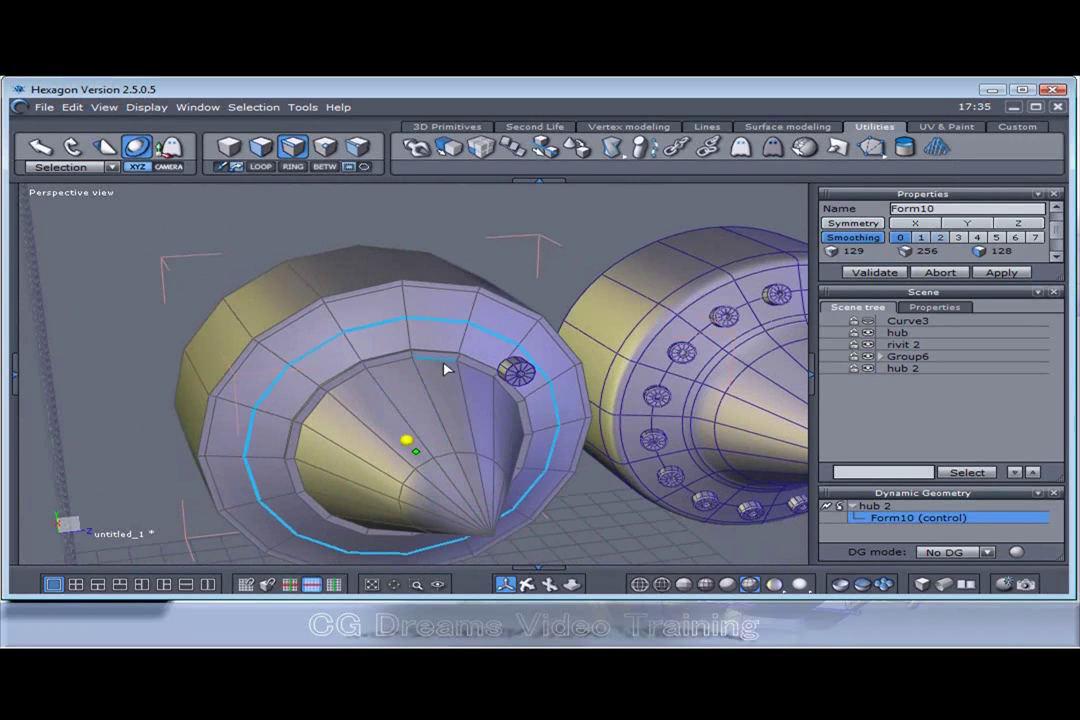
key("ctrl+c")
key("ctrl+v")
right_click_drag(410, 470, 420, 438)
scroll(407, 374, "up", 3)
middle_click_drag(480, 474, 483, 509)
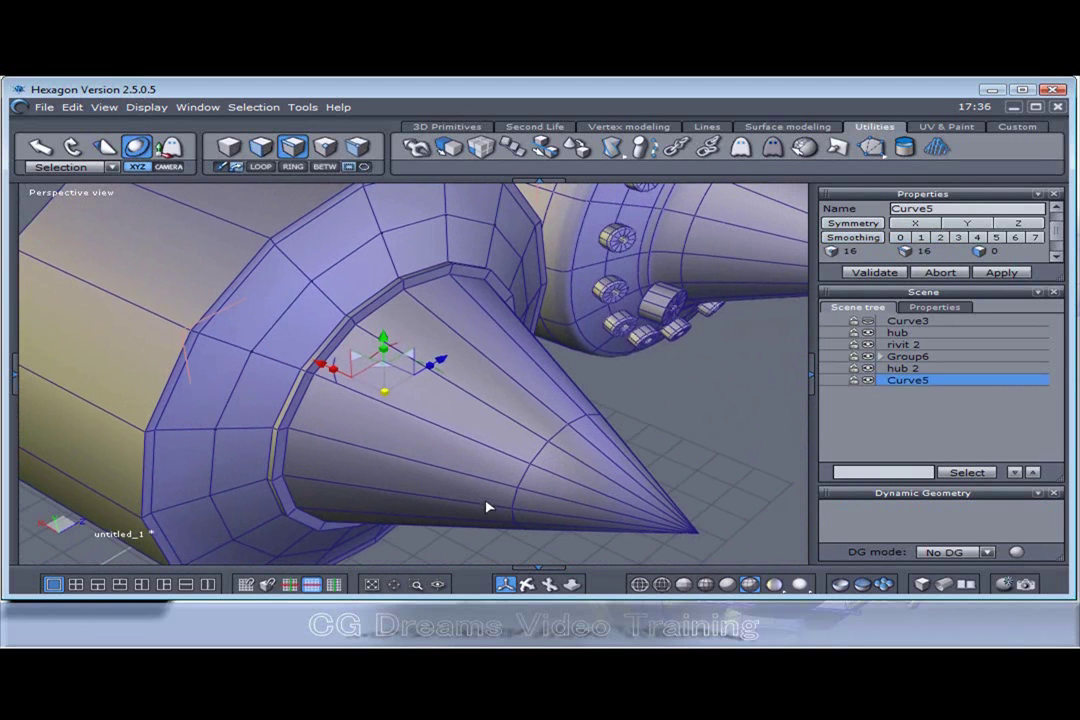
- Hide hub 2 to examine the extracted curve on its own
left_click(867, 368)
right_click_drag(538, 363, 583, 348)
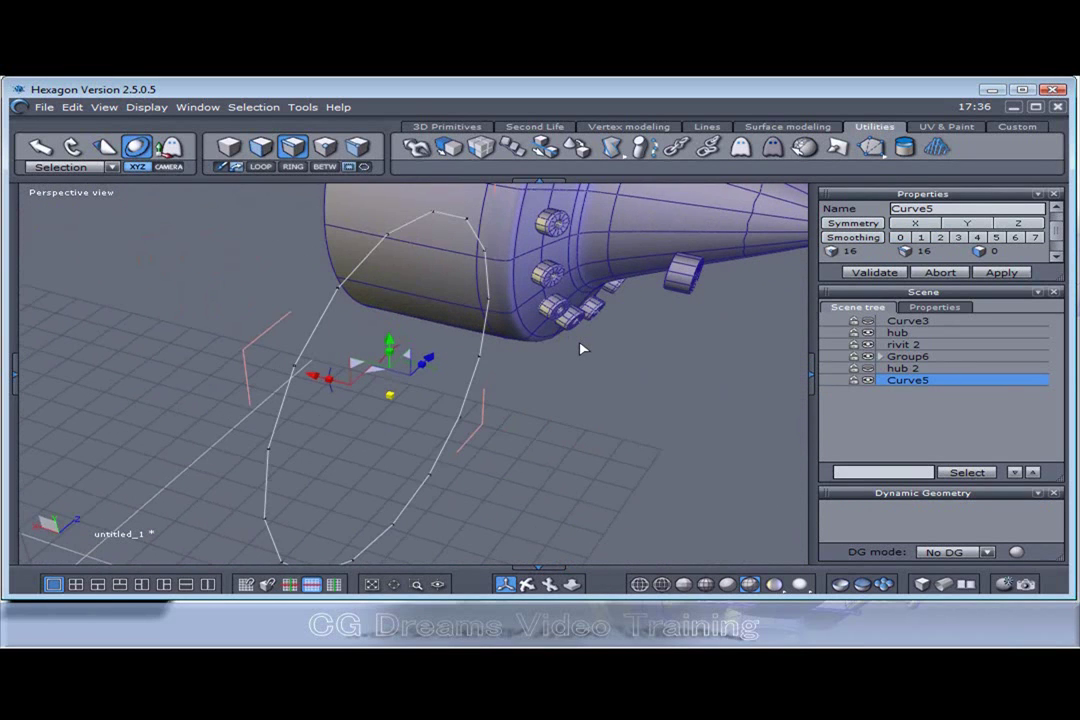
middle_click_drag(583, 348, 588, 353)
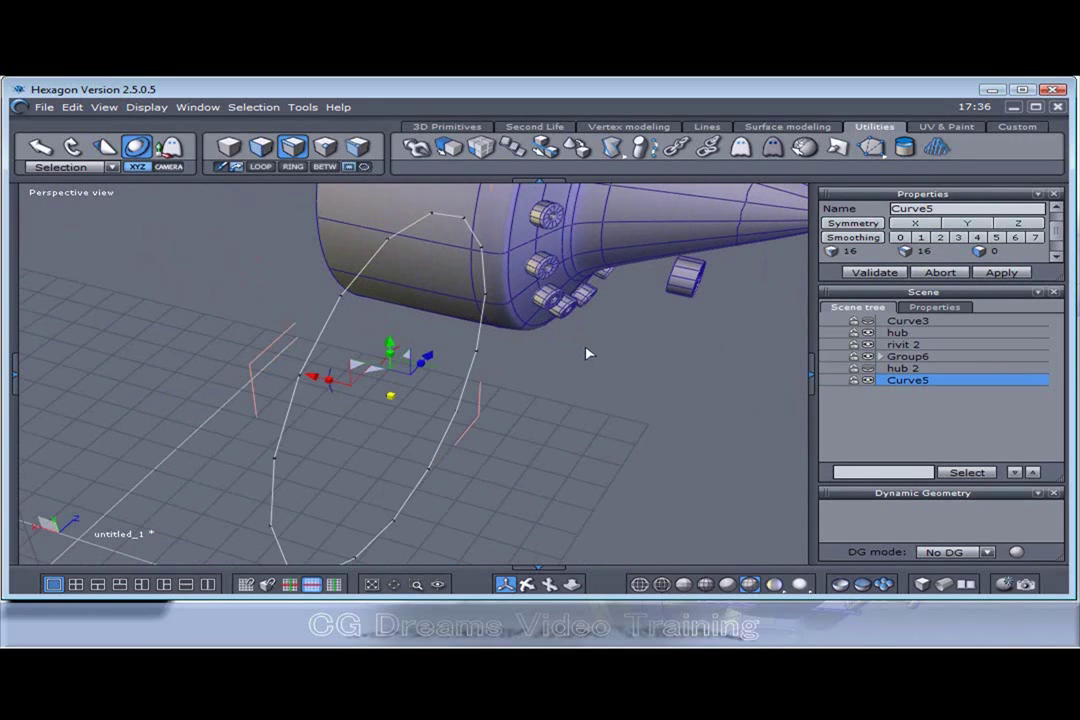
- Hide the extracted curve, Curve5, and show hub 2 again
left_click(868, 381)
left_click(868, 369)
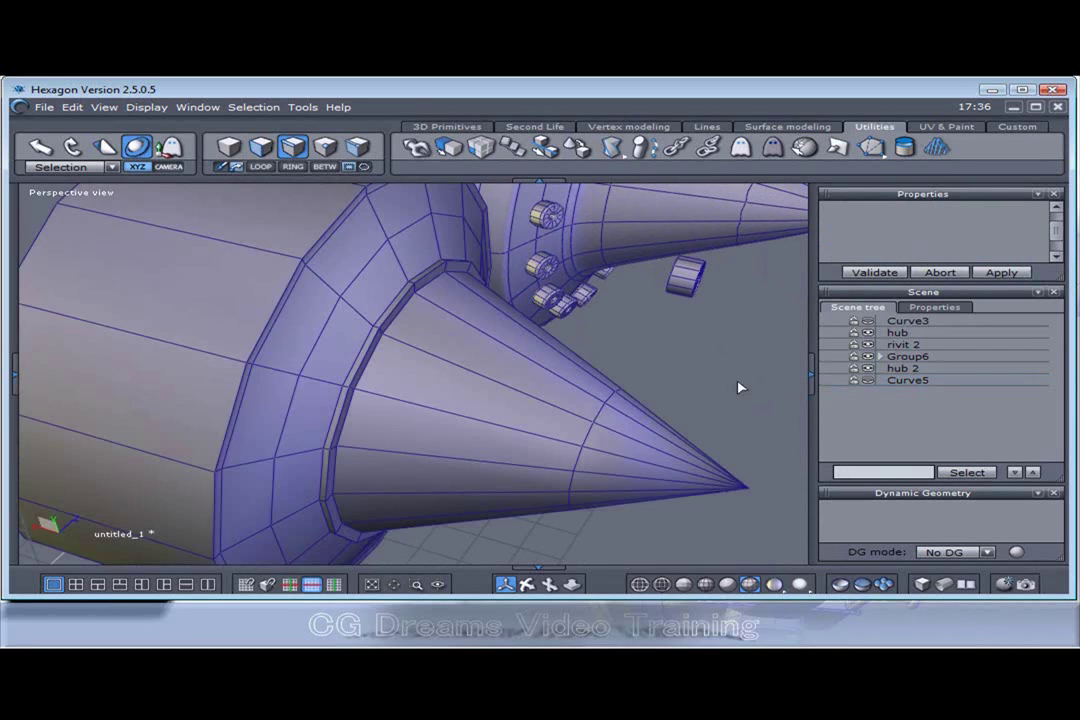
middle_click_drag(596, 396, 652, 382)
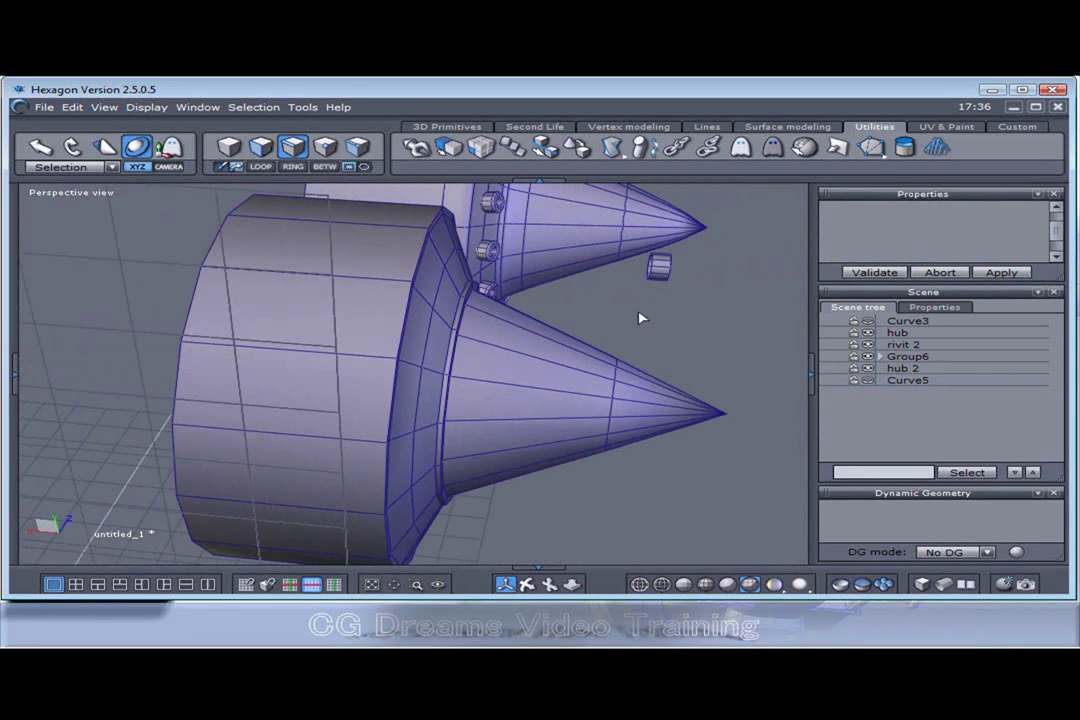
- Select rivit 2 and start laying it on another object, using a facet of its open back rim as the reference
left_click(657, 265)
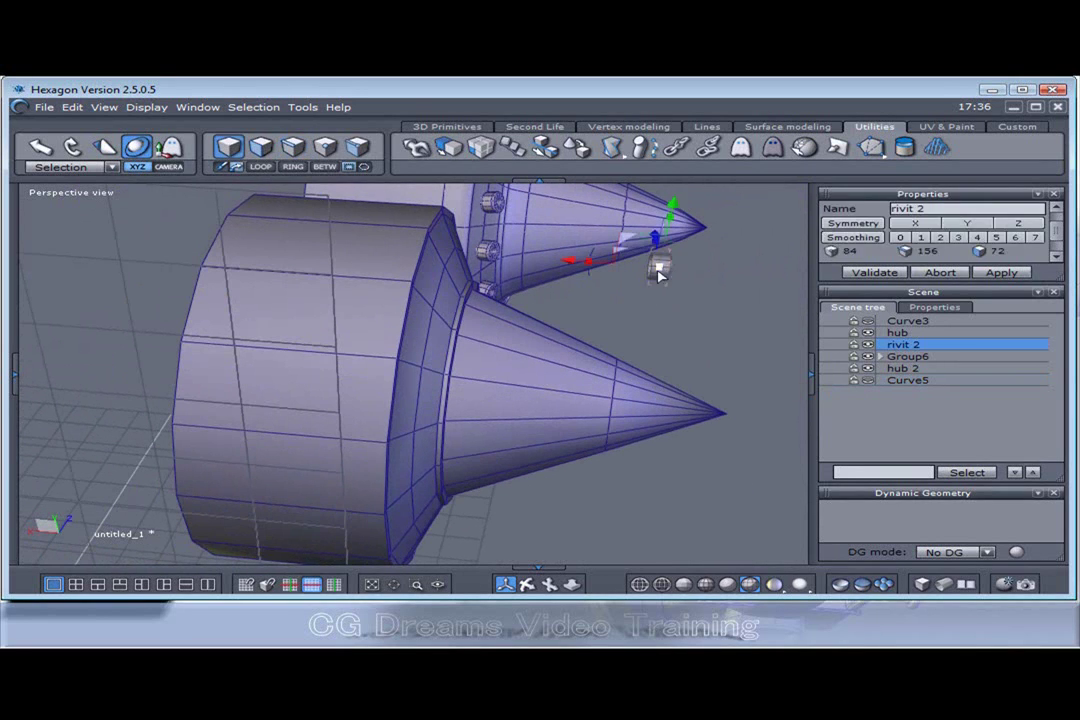
middle_click_drag(657, 265, 755, 257)
scroll(650, 245, "up", 6)
middle_click_drag(602, 220, 593, 304)
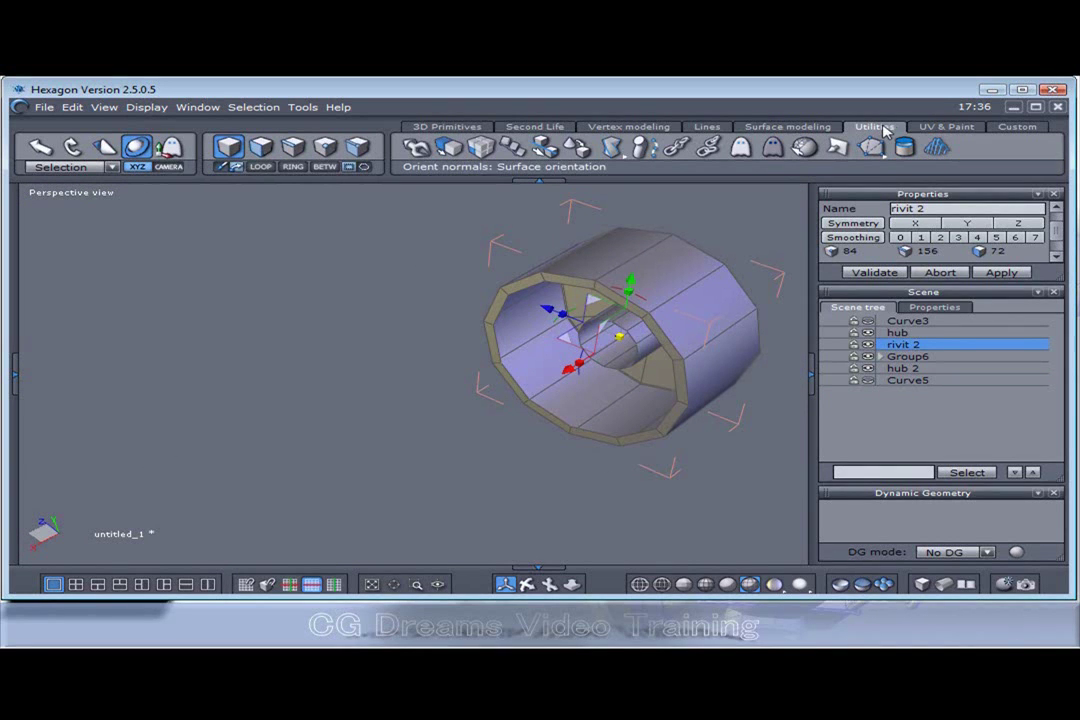
left_click(583, 149)
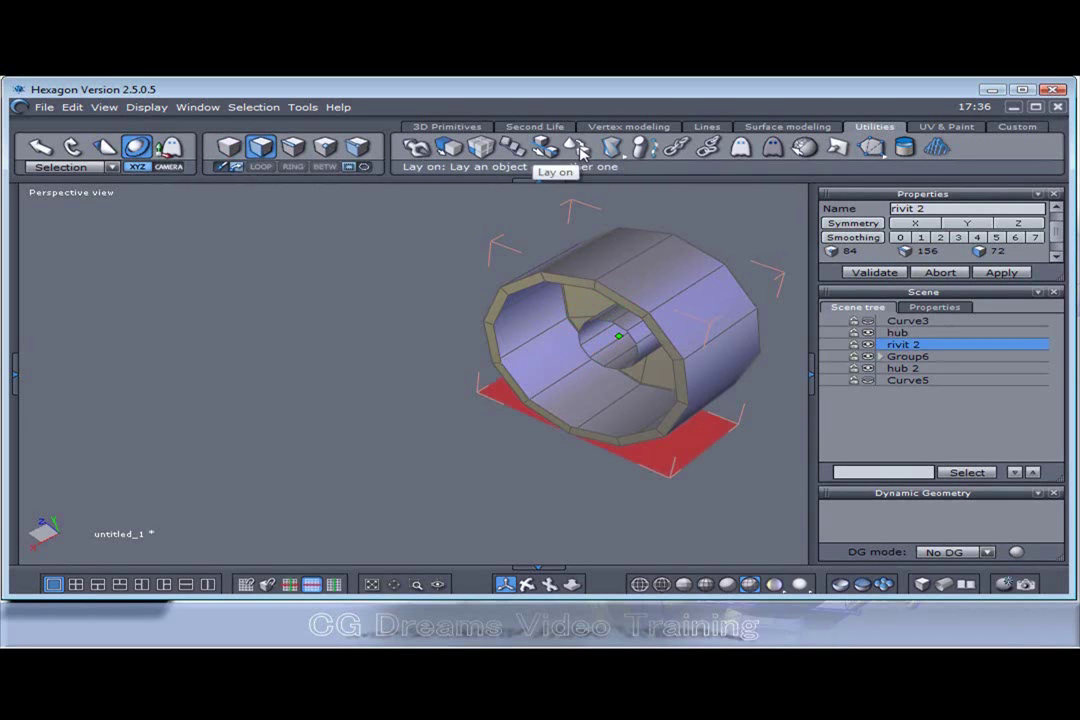
left_click(573, 282)
- Try to lay rivit 2 on a face of hub 2's front ring
scroll(426, 351, "down", 8)
right_click_drag(554, 402, 152, 407)
scroll(190, 373, "down", 3)
middle_click_drag(152, 407, 378, 431)
right_click_drag(378, 431, 254, 395)
scroll(220, 360, "up", 4)
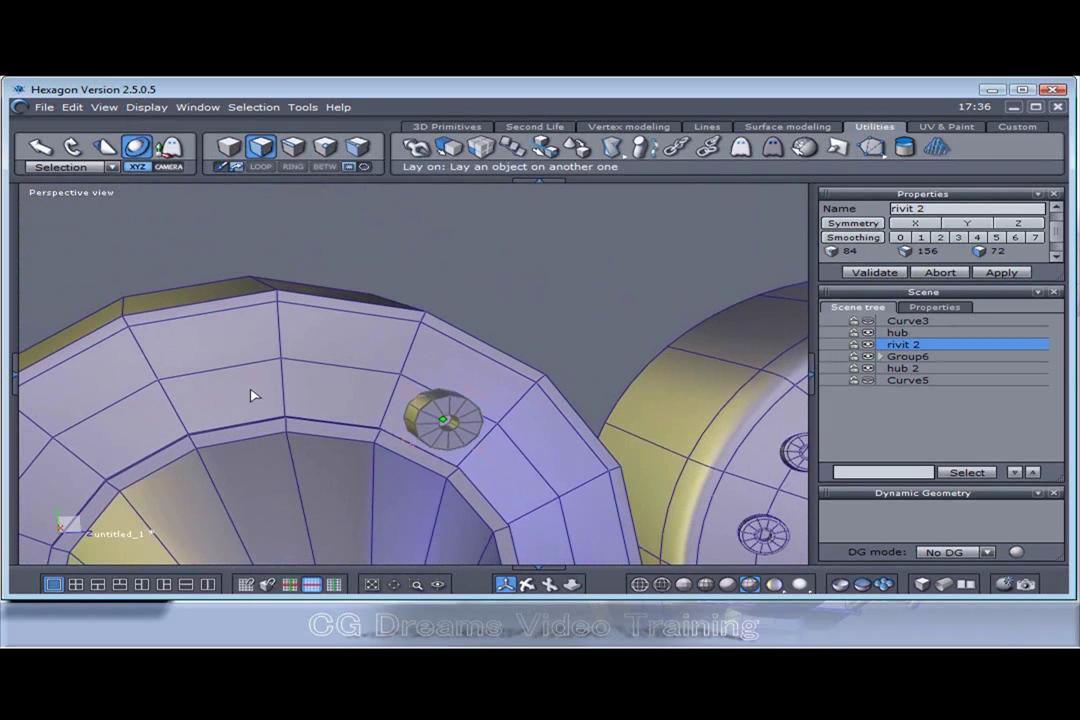
left_click(333, 396)
right_click_drag(234, 422, 546, 438)
scroll(271, 438, "up", 2)
middle_click_drag(273, 445, 463, 442)
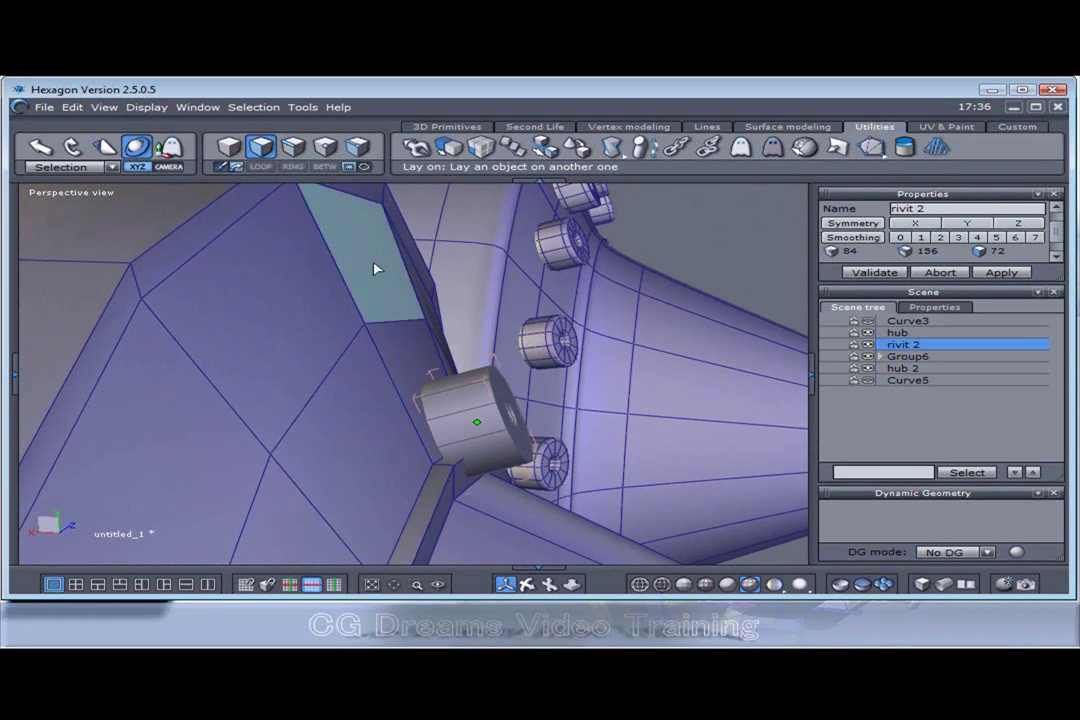
scroll(379, 369, "down", 2)
right_click_drag(380, 371, 376, 400)
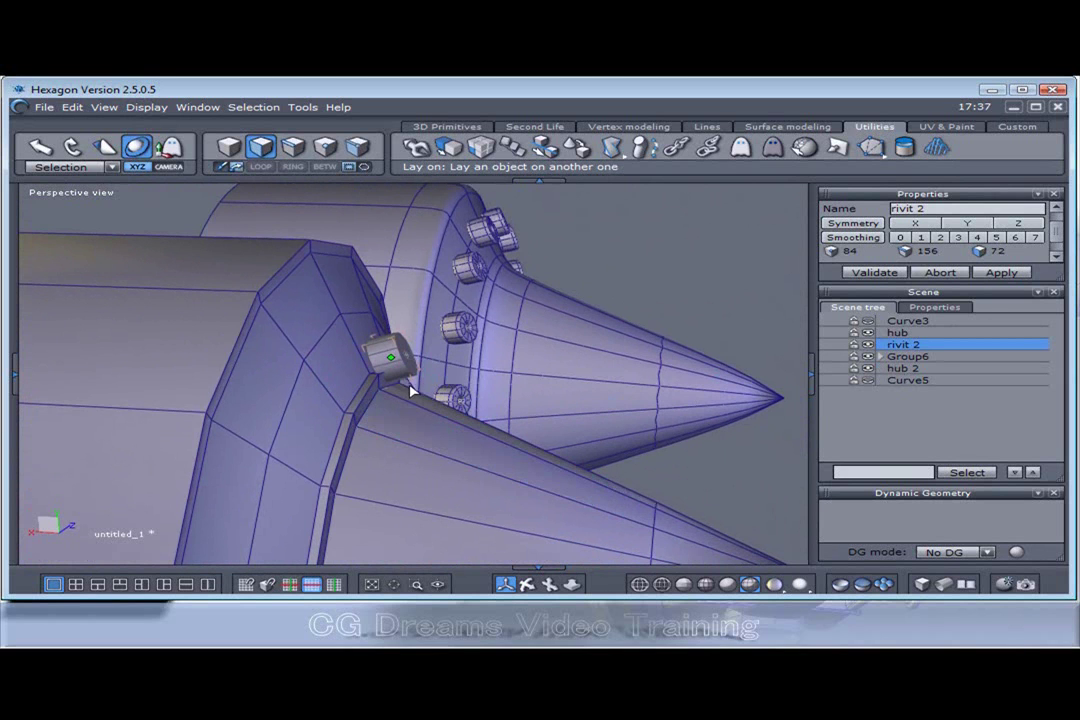
left_click(522, 418)
right_click_drag(644, 369, 860, 412)
scroll(695, 247, "up", 3)
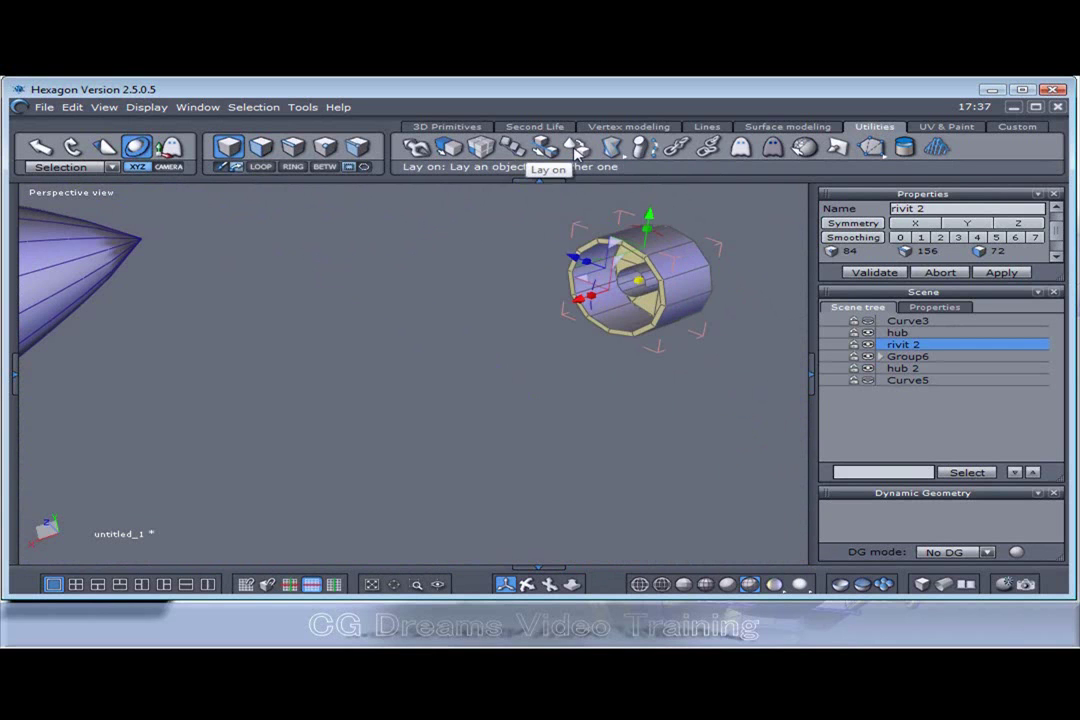
- Lay rivit 2 on an upper face of hub 2's front ring, using a facet of its back rim as reference, and validate
left_click(546, 150)
scroll(632, 255, "up", 2)
left_click(637, 249)
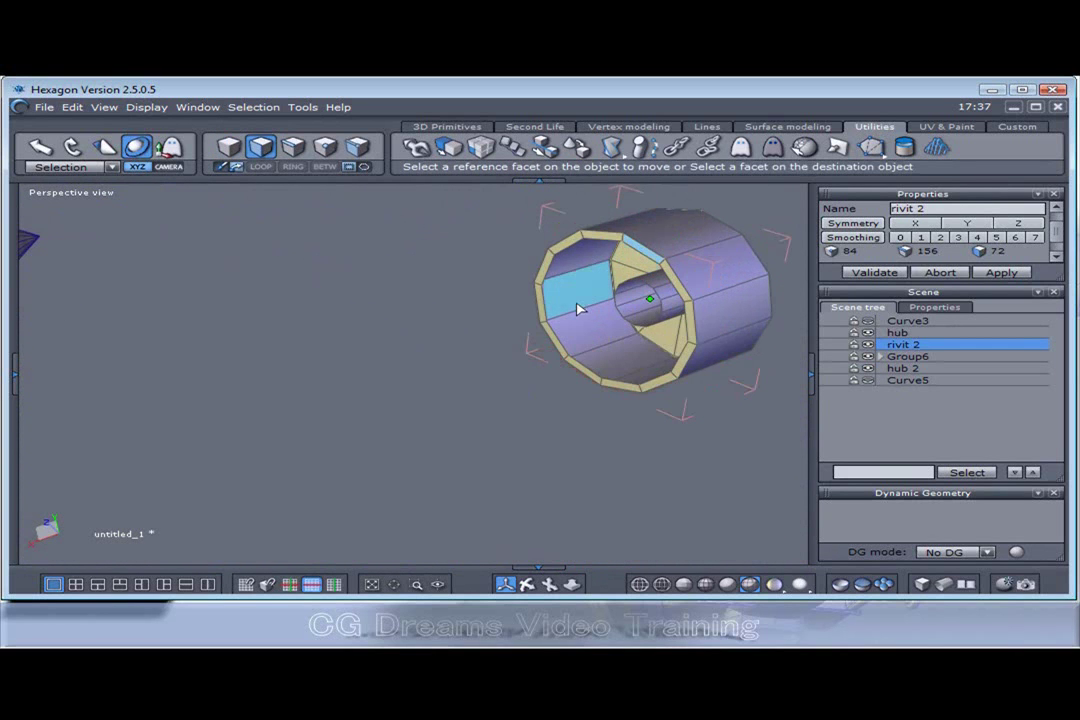
scroll(567, 330, "down", 4)
right_click_drag(567, 342, 180, 342)
left_click(238, 374)
middle_click_drag(238, 374, 272, 432)
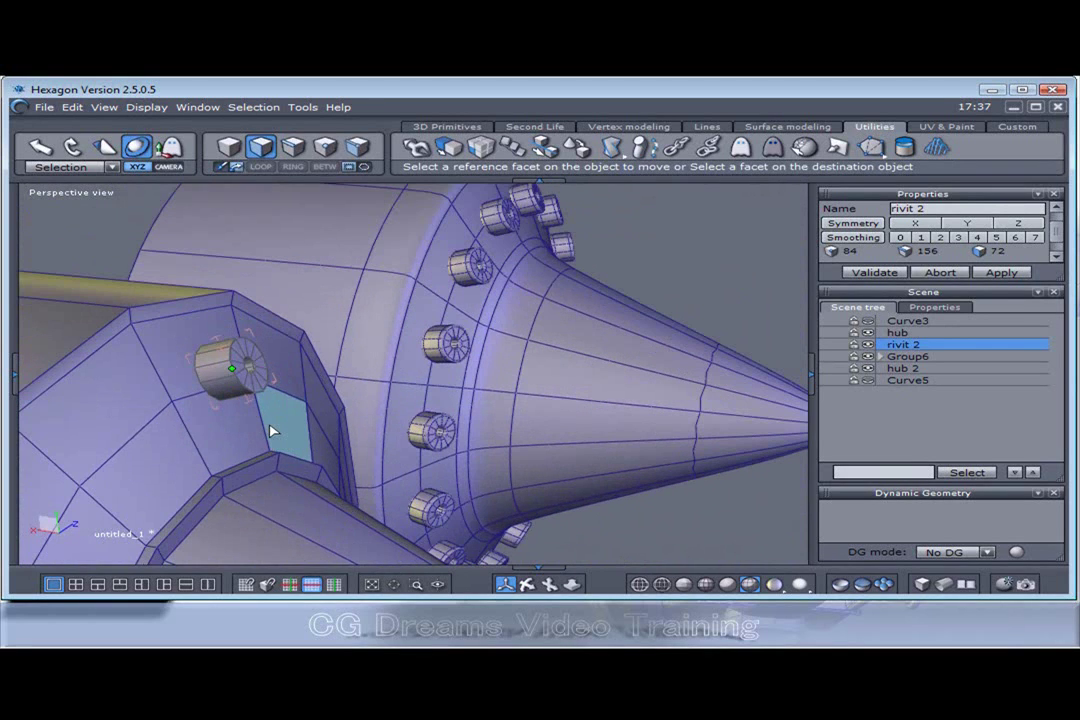
left_click(874, 273)
middle_click_drag(400, 372, 440, 360)
middle_click_drag(266, 455, 328, 460)
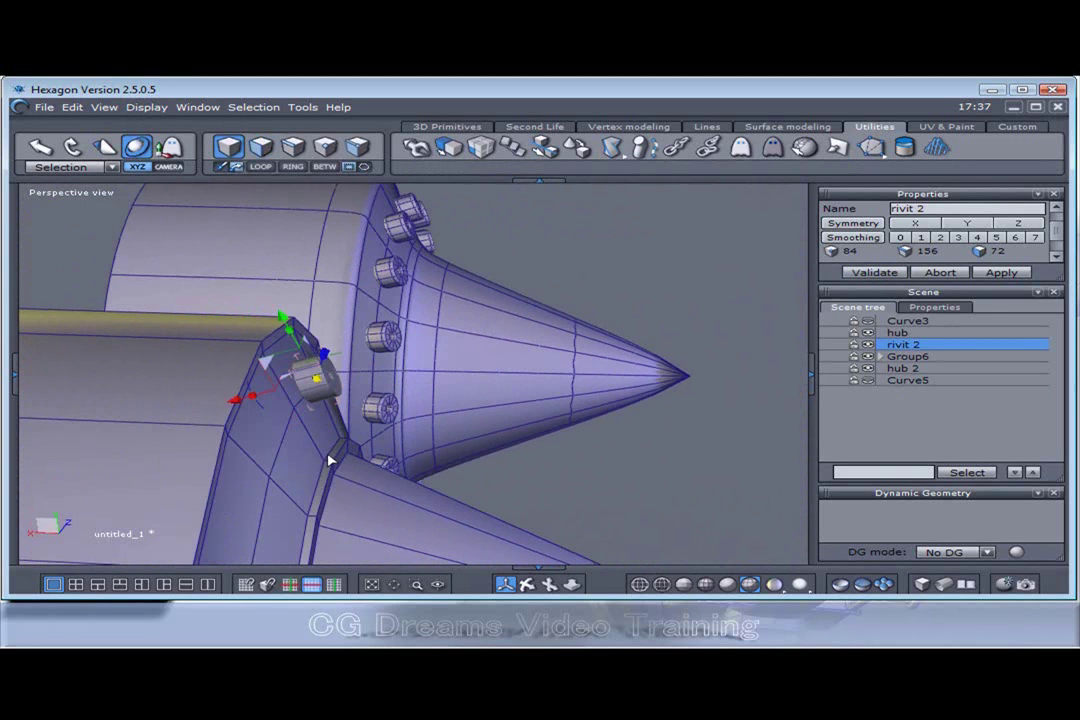
scroll(317, 367, "up", 3)
middle_click_drag(313, 366, 283, 289)
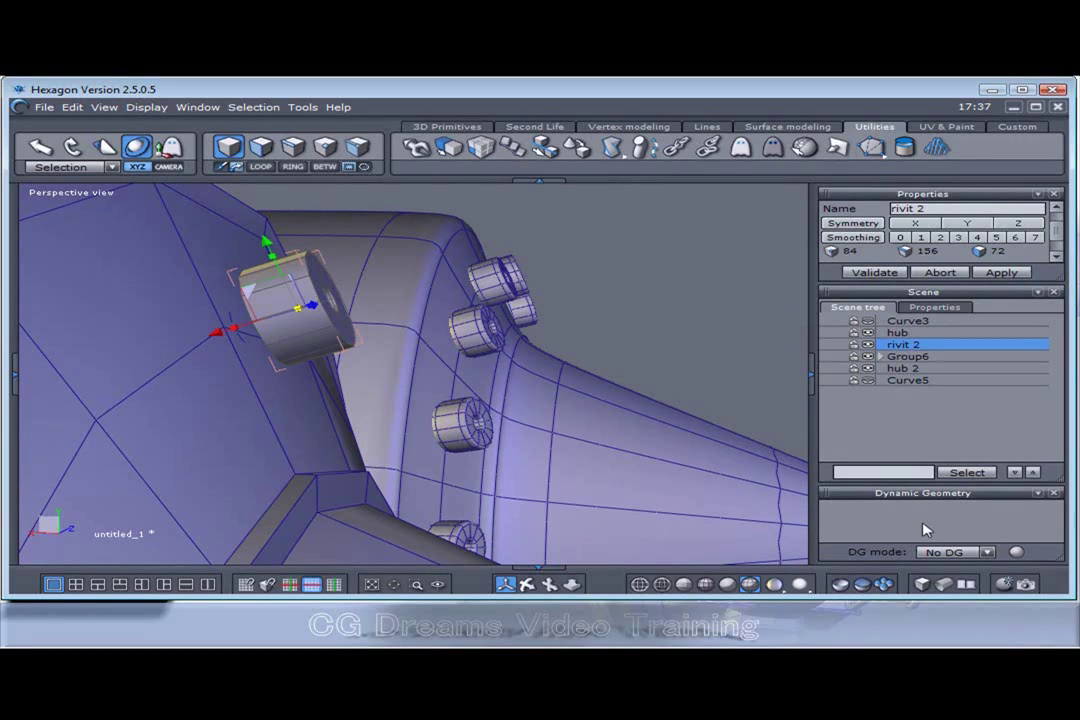
- Shift rivit 2 across the ring's face so its center sits on the middle edge loop of hub 2's front ring
scroll(348, 314, "down", 2)
scroll(348, 314, "down", 5)
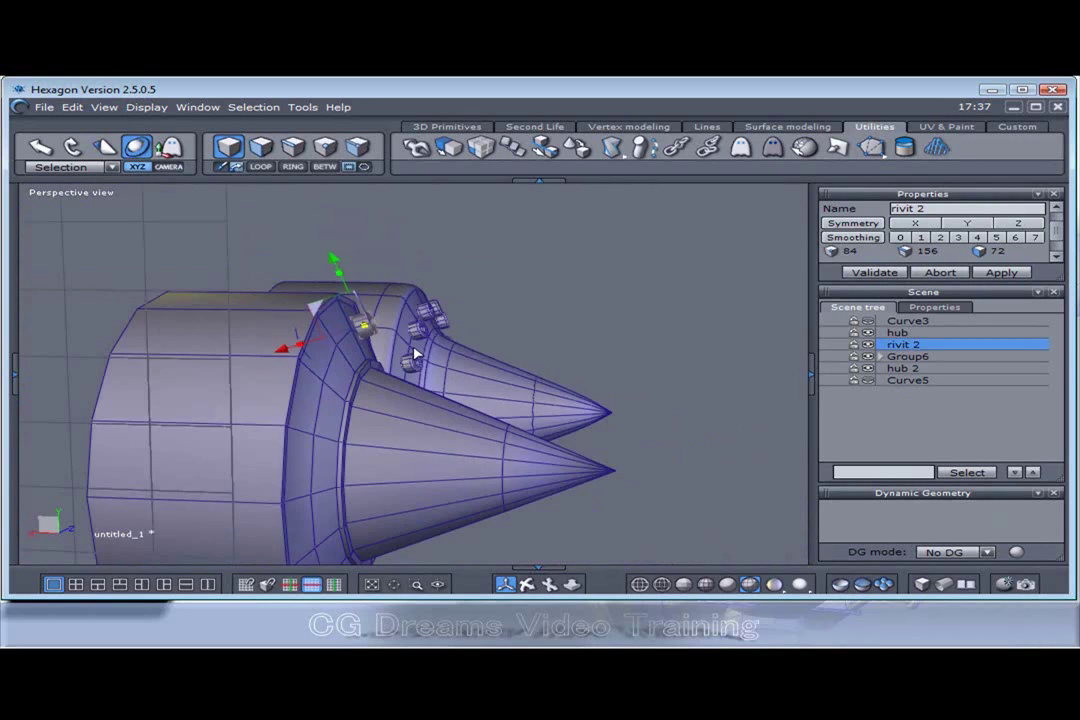
middle_click_drag(508, 405, 238, 404)
scroll(357, 335, "up", 4)
middle_click_drag(357, 335, 310, 356)
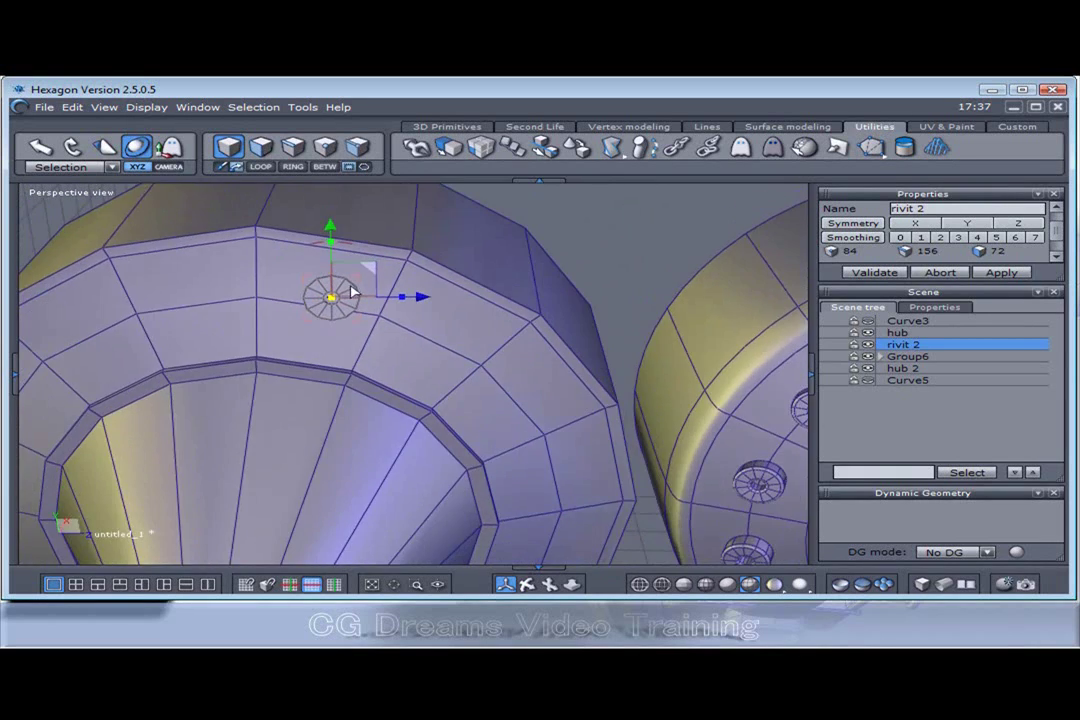
left_click_drag(366, 268, 358, 275)
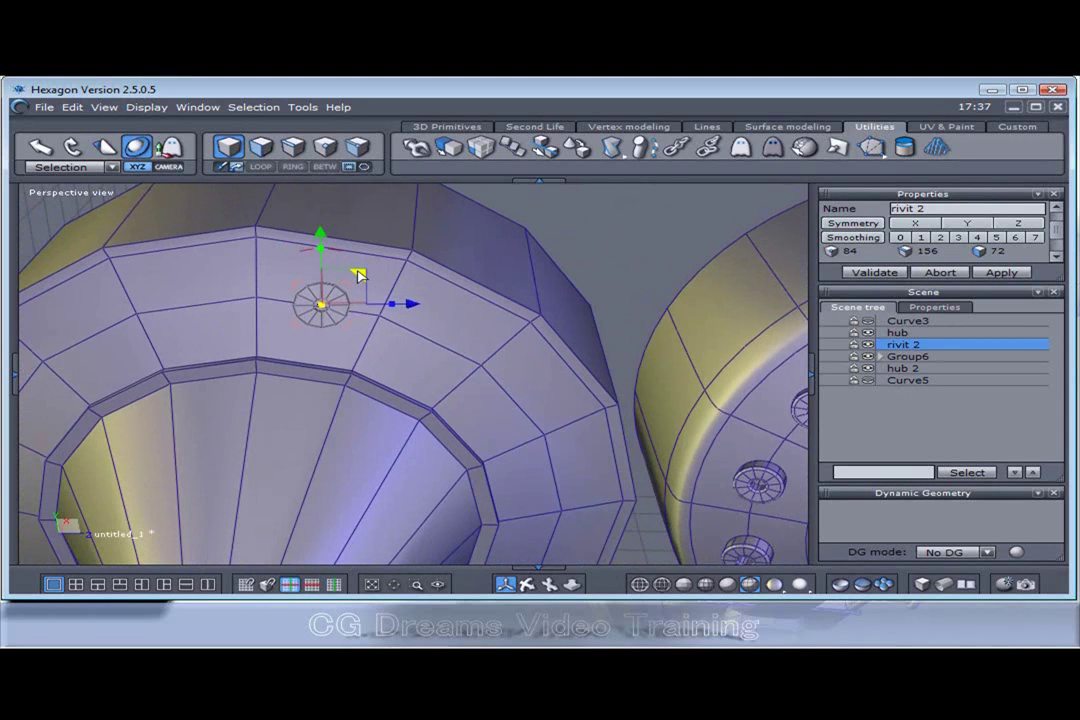
scroll(345, 270, "up", 4)
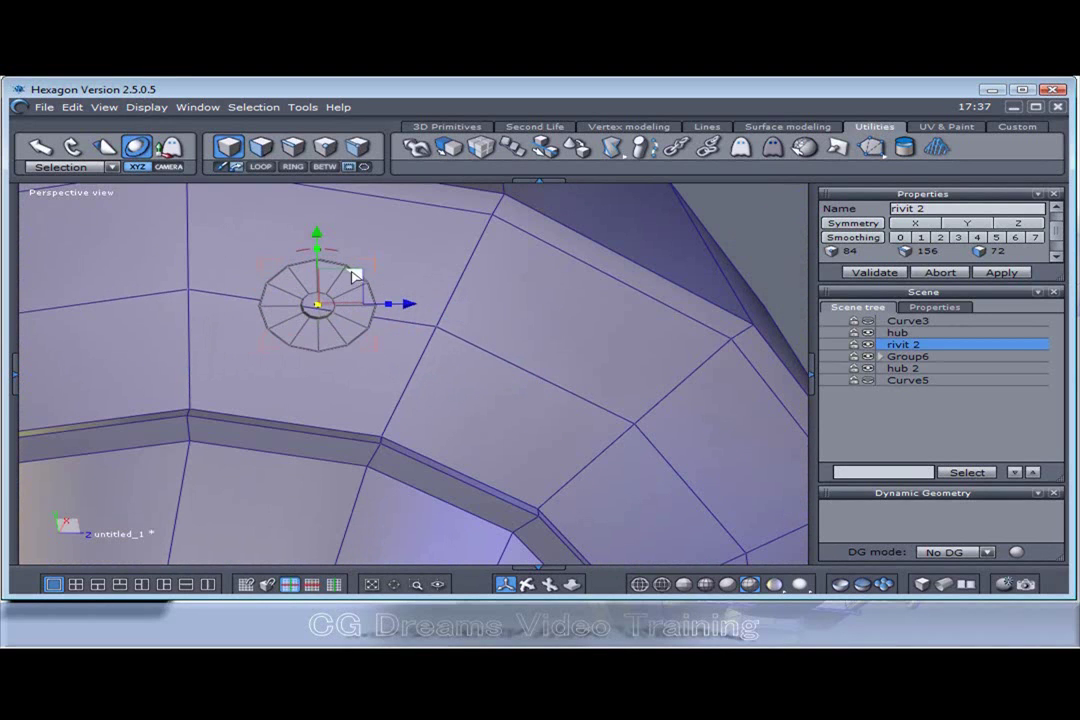
left_click_drag(354, 272, 354, 278)
scroll(355, 290, "down", 5)
mouse_move(355, 345)
right_mouse_down()
mouse_move(413, 339)
mouse_move(393, 359)
mouse_move(365, 349)
right_mouse_up()
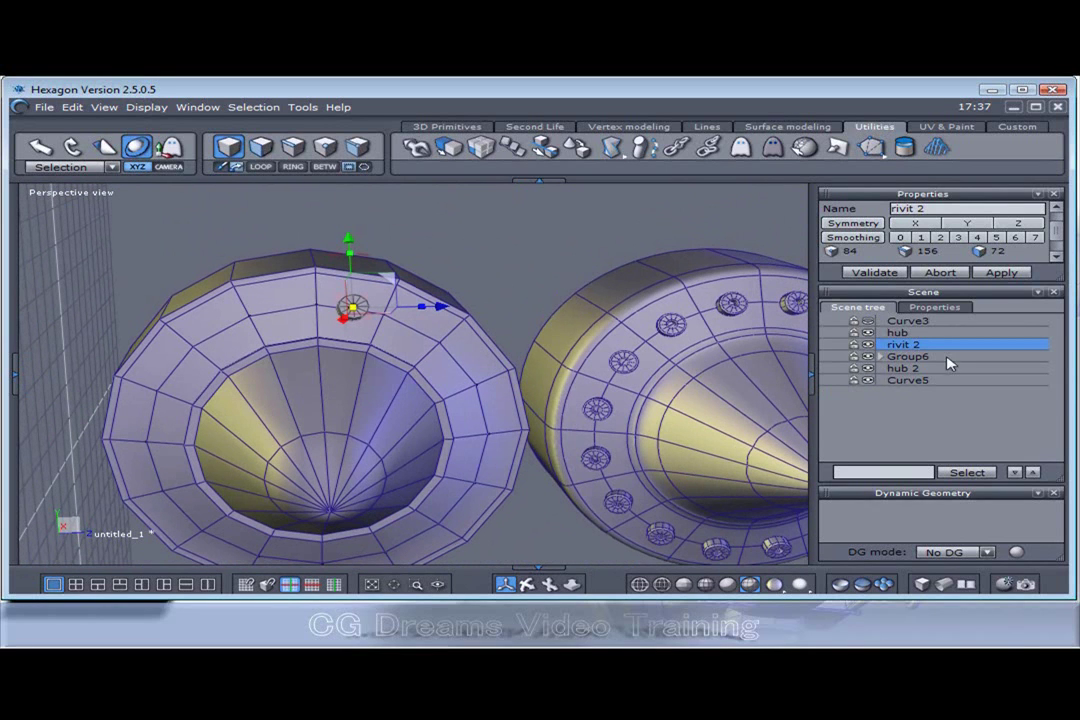
- Show and select Curve5, and hide hub 2 so the curve and rivit 2 stand free
left_click(884, 383)
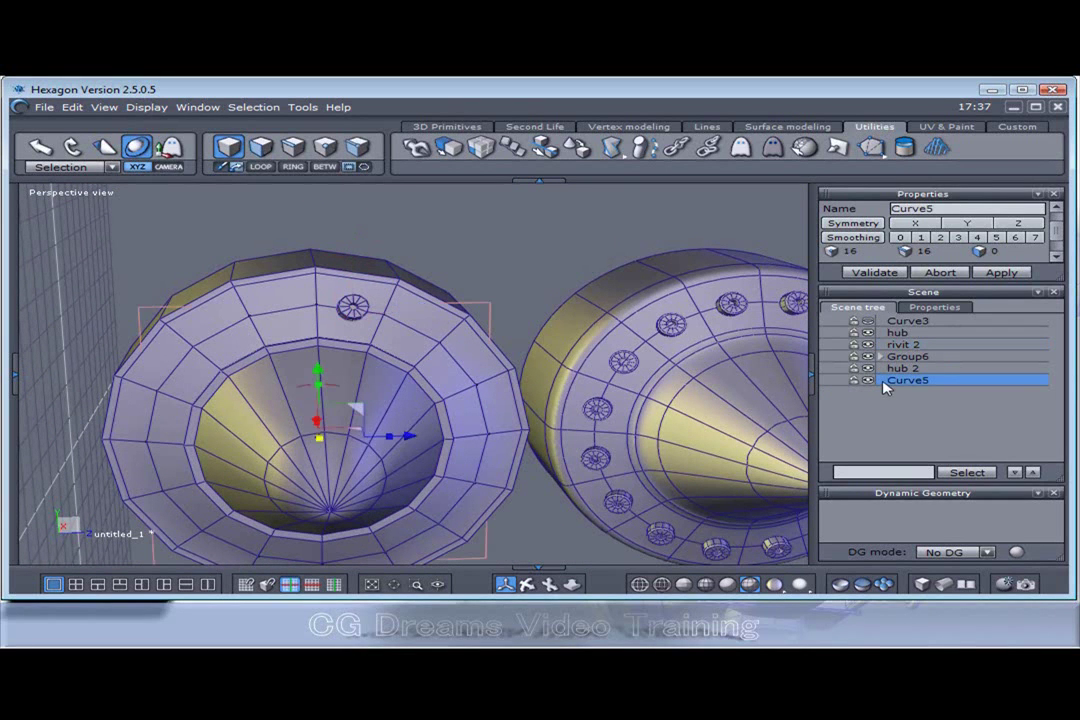
right_click_drag(309, 422, 272, 456)
left_click(868, 381)
right_click_drag(425, 402, 400, 405)
scroll(360, 403, "up", 2)
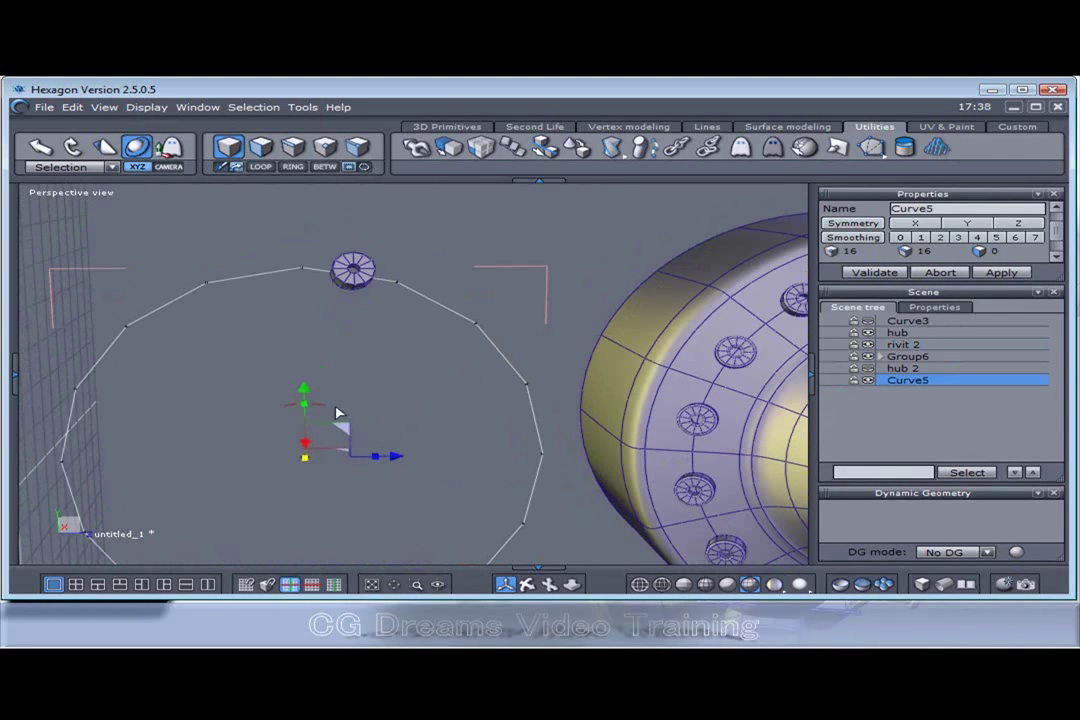
- Rotate Curve5 slightly about its own center so one of its vertices lines up with the center of rivit 2
right_click_drag(325, 408, 740, 360)
scroll(489, 356, "up", 3)
scroll(491, 357, "down", 1)
middle_click_drag(494, 357, 471, 370)
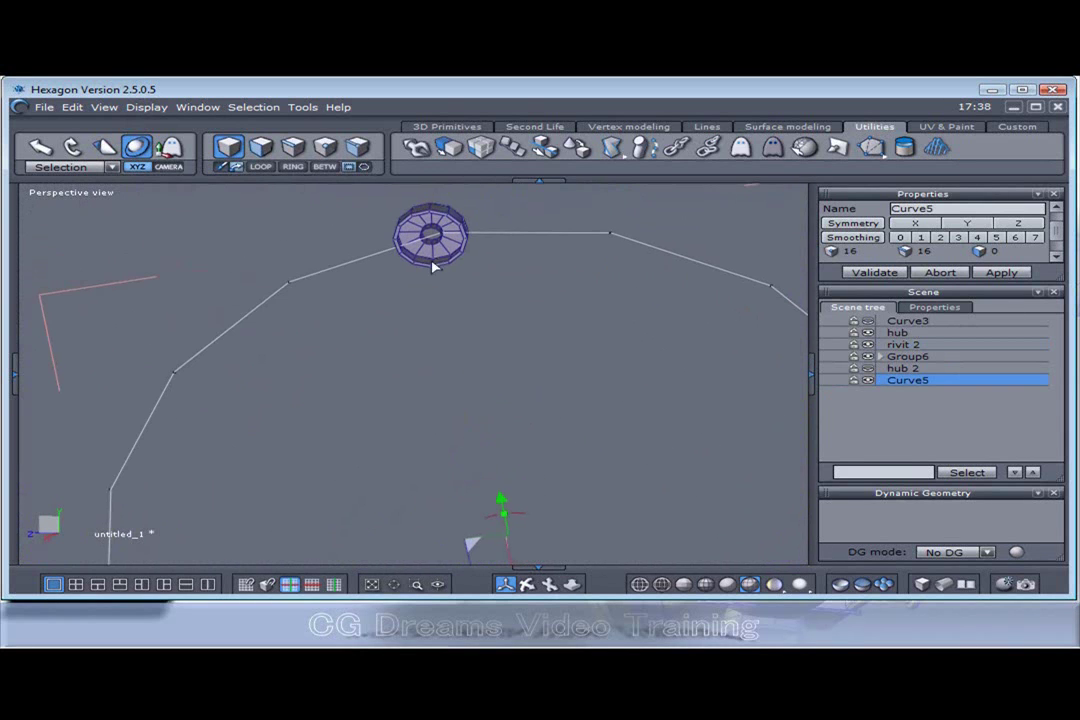
left_click_drag(487, 518, 487, 516)
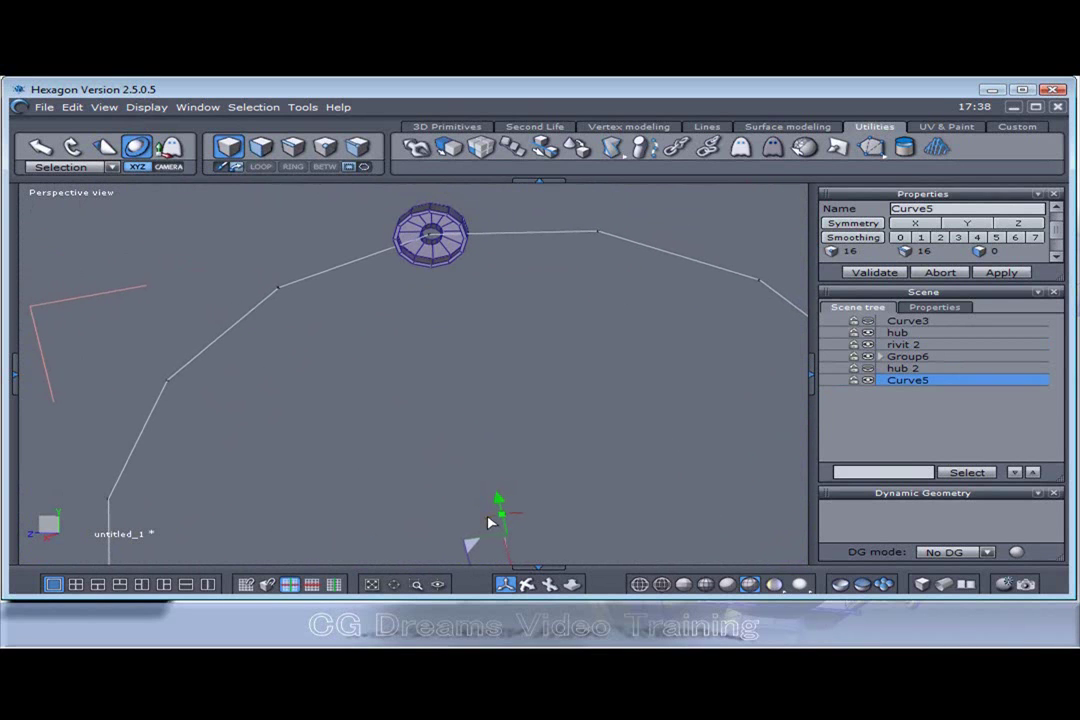
right_click_drag(490, 521, 485, 417)
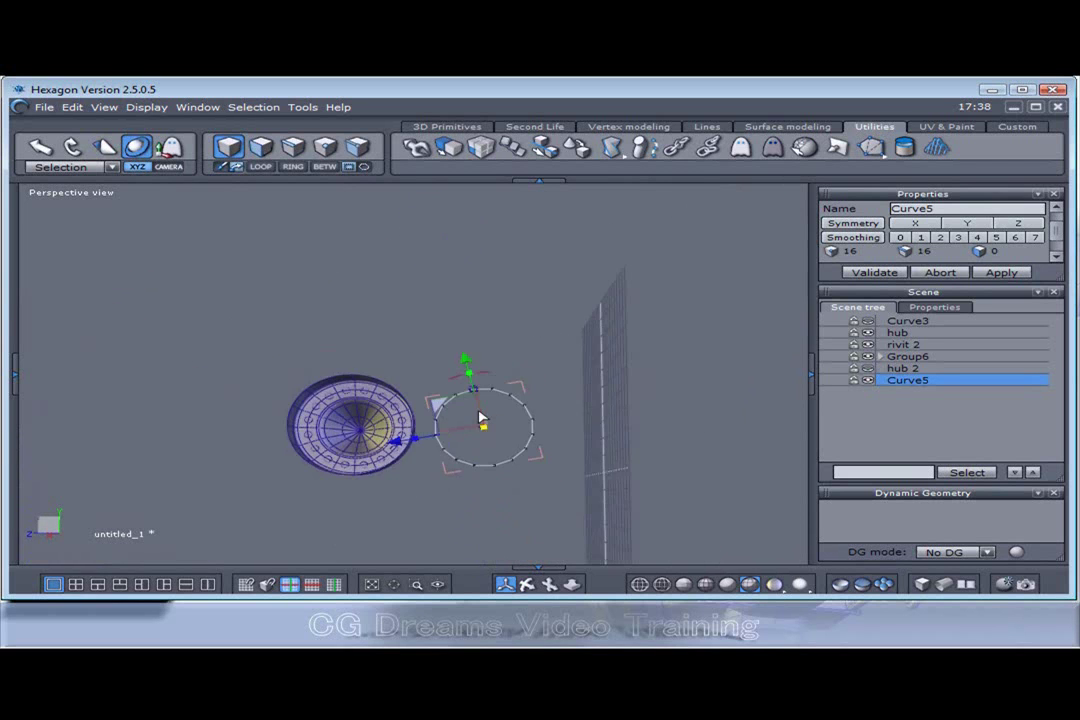
right_click_drag(505, 435, 240, 397)
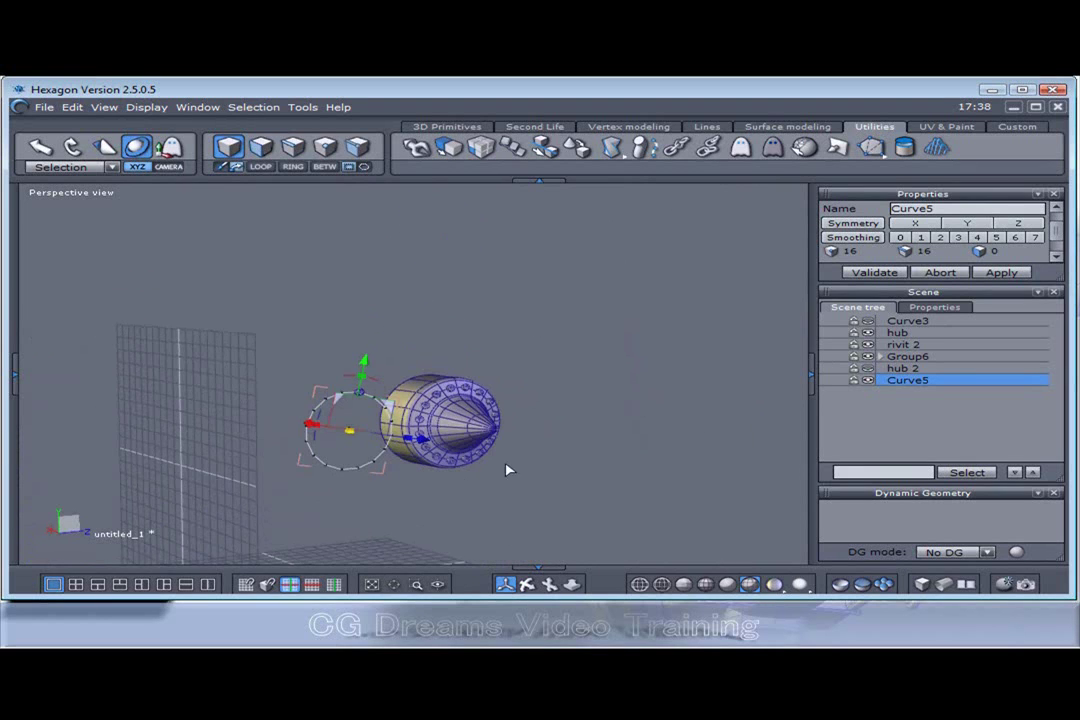
right_click_drag(455, 478, 320, 497)
scroll(341, 410, "up", 5)
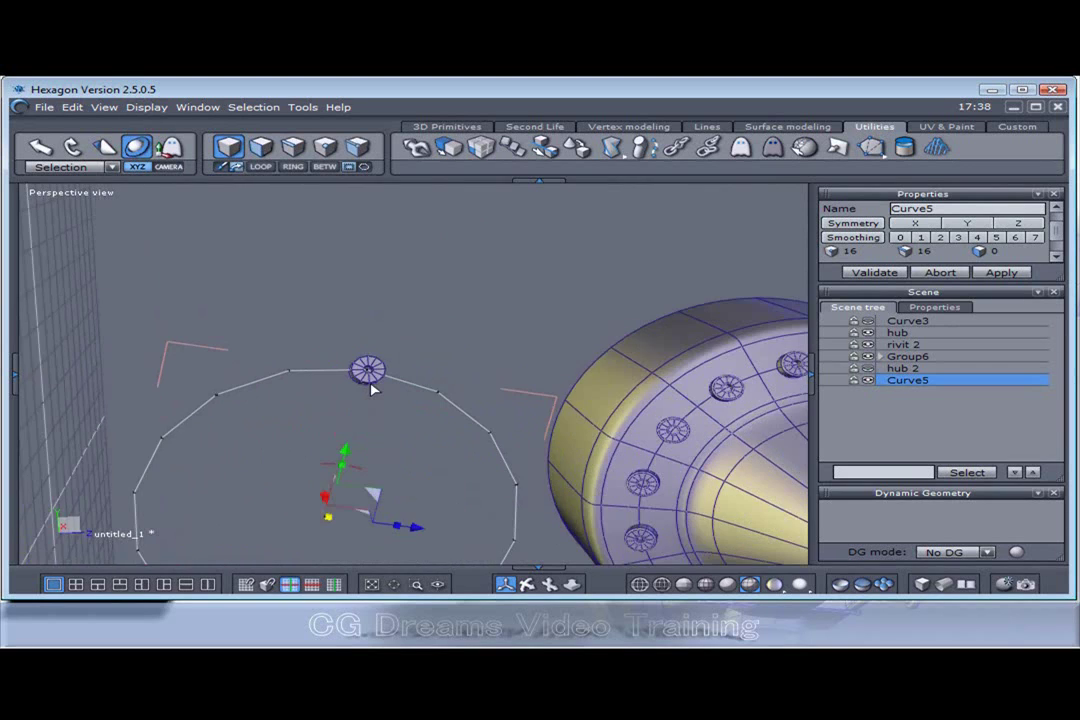
- Start repeating rivit 2 on a support object and move the repeat's reference center onto the middle of the rivet's back, at Curve5
right_click_drag(391, 408, 357, 396)
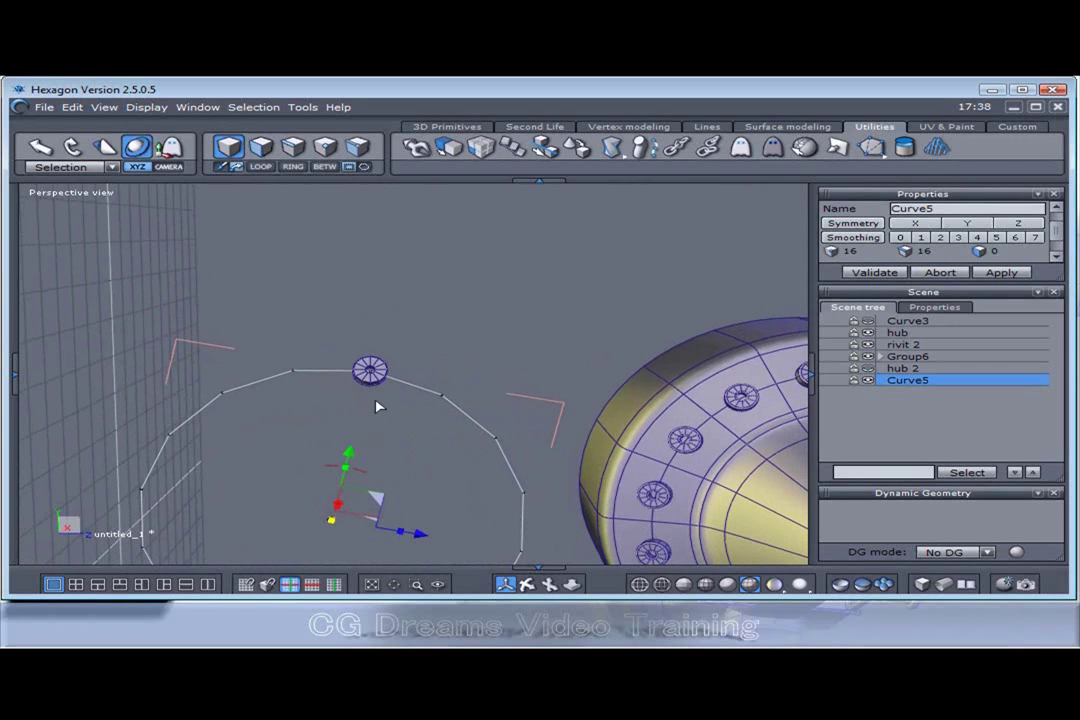
left_click(376, 401)
left_click(371, 369)
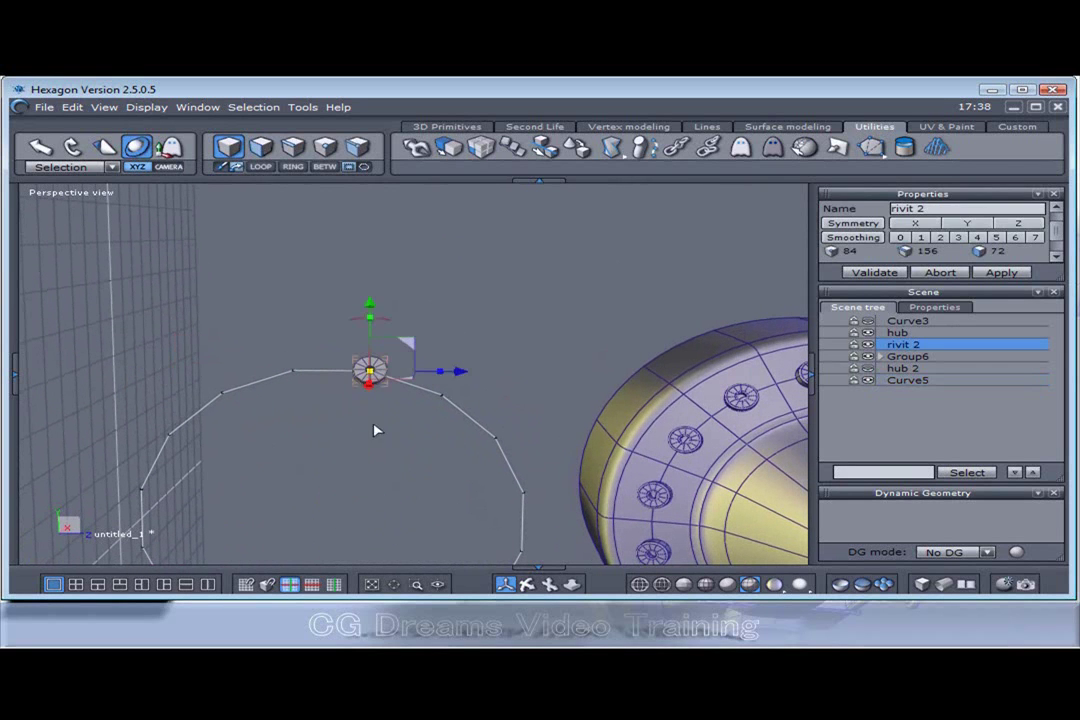
right_click_drag(369, 370, 386, 462)
scroll(370, 376, "up", 3)
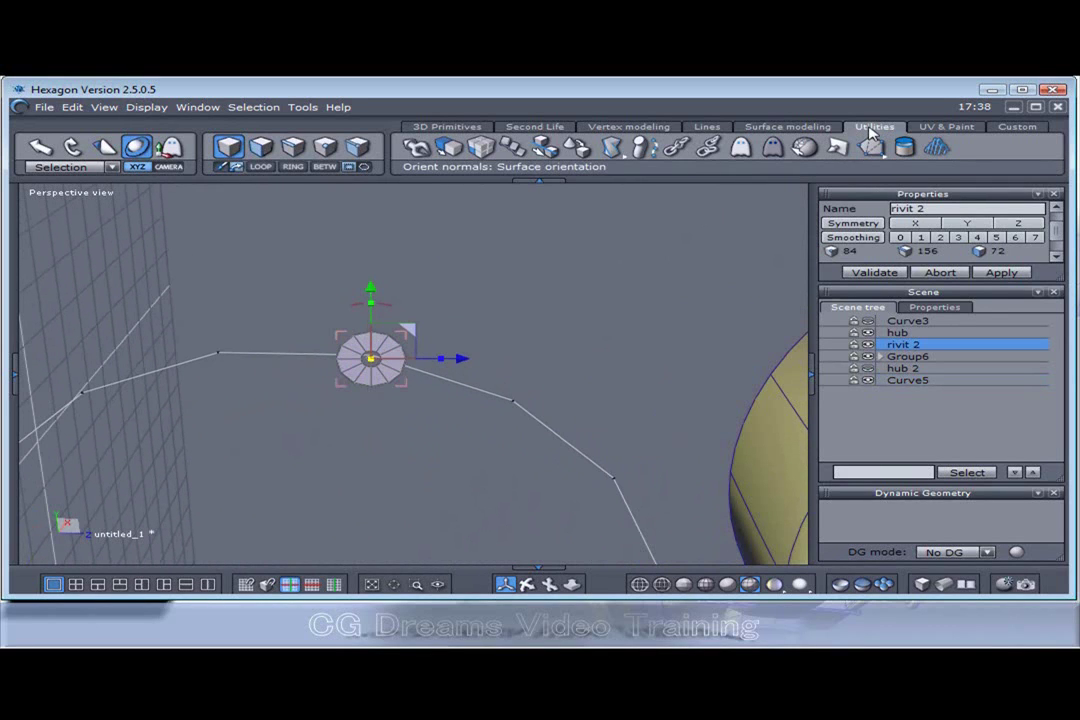
left_click(520, 150)
scroll(430, 225, "down", 2)
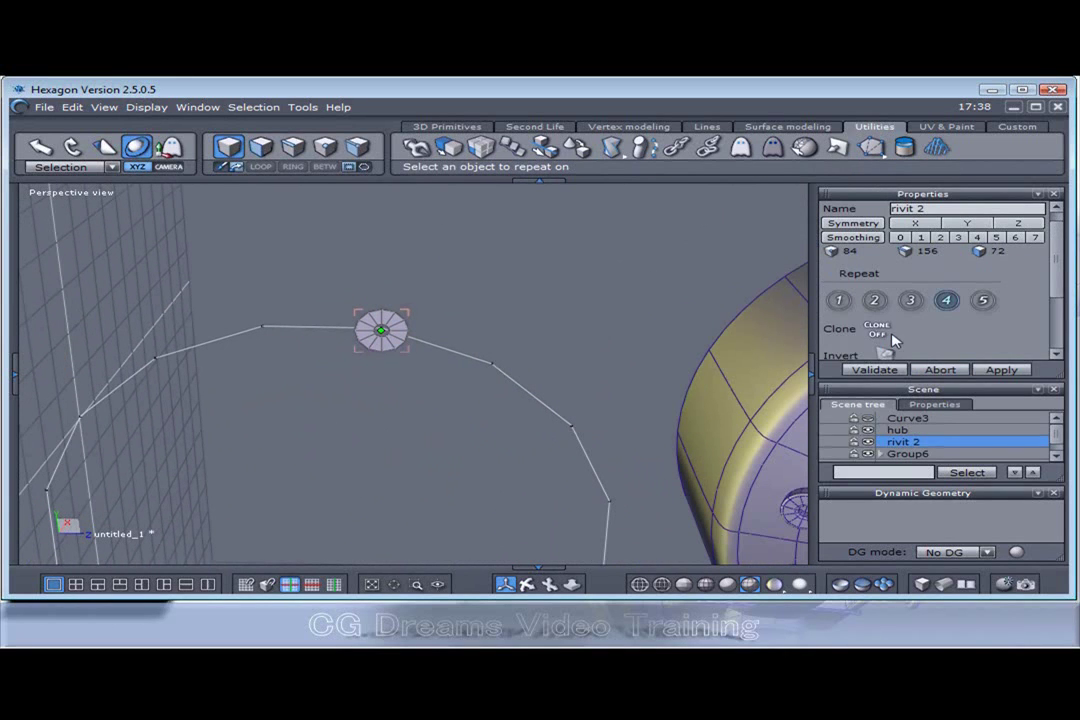
scroll(895, 343, "down", 2)
scroll(895, 343, "down", 1)
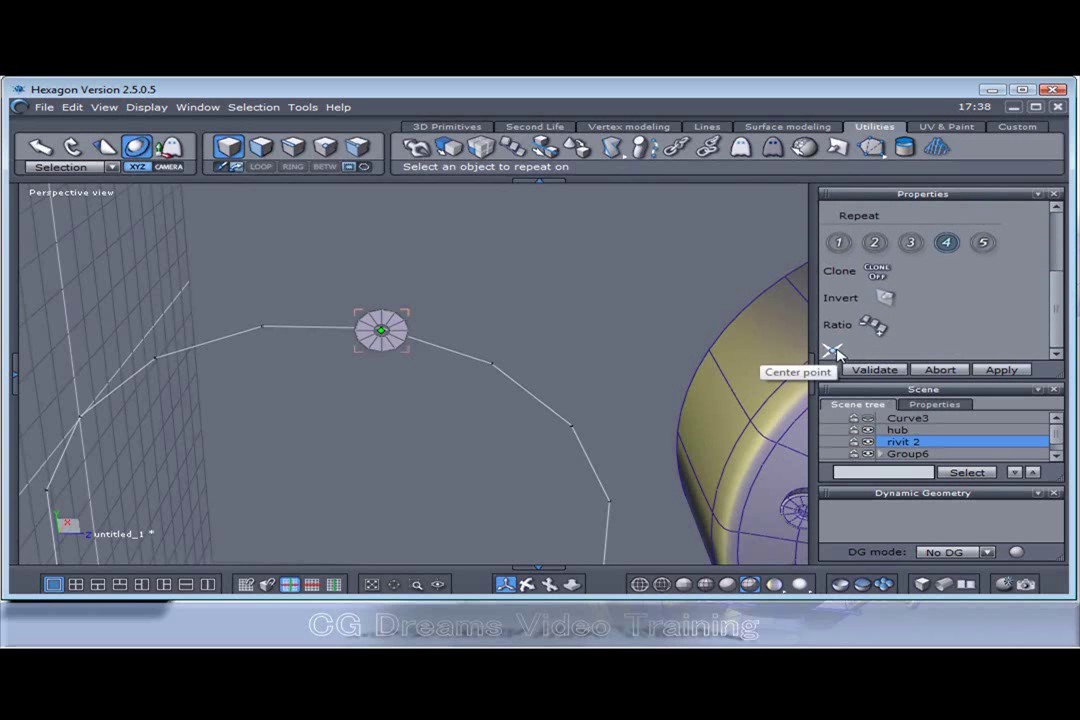
left_click(835, 352)
right_click_drag(328, 289, 731, 338)
scroll(445, 342, "up", 5)
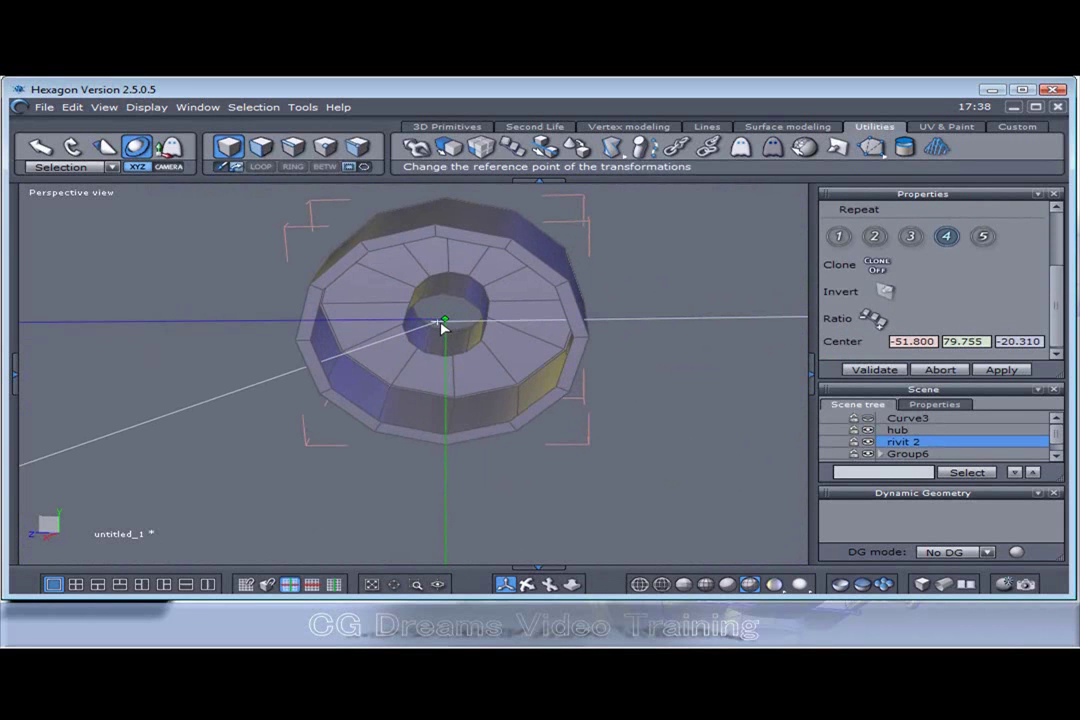
left_click(441, 327)
scroll(443, 327, "down", 3)
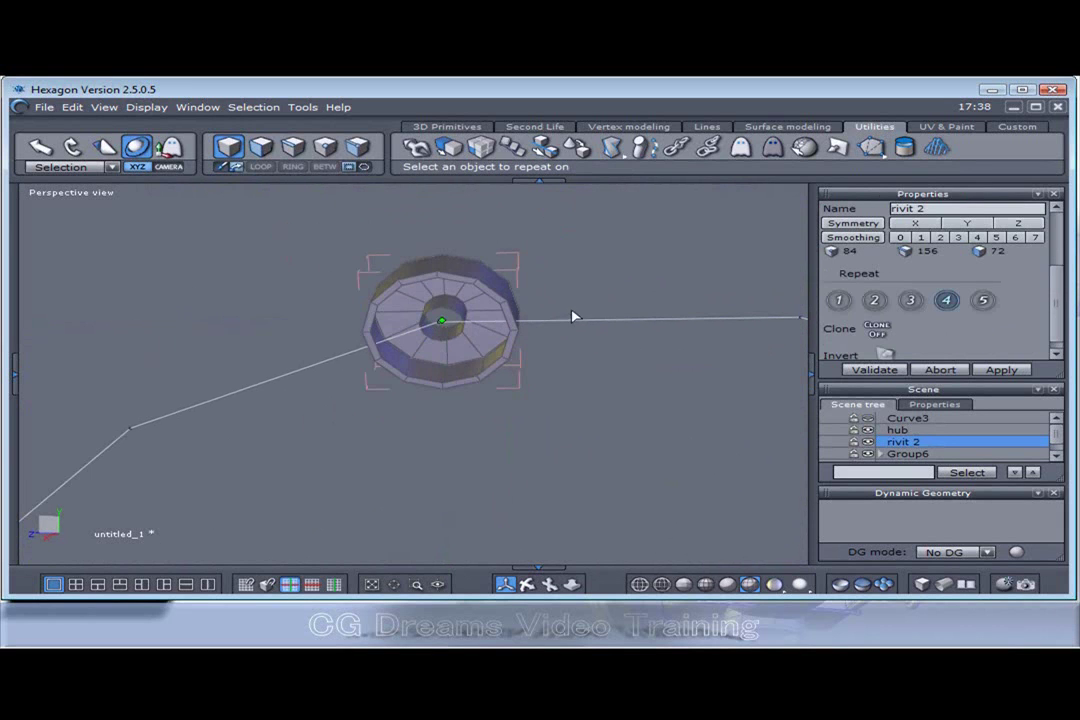
- Repeat rivit 2 around Curve5, compare the orientation modes, keep mode 4 (Z axis along the normal), and validate
left_click(579, 323)
scroll(590, 330, "up", 4)
middle_click_drag(670, 400, 75, 446)
middle_click_drag(242, 470, 450, 390)
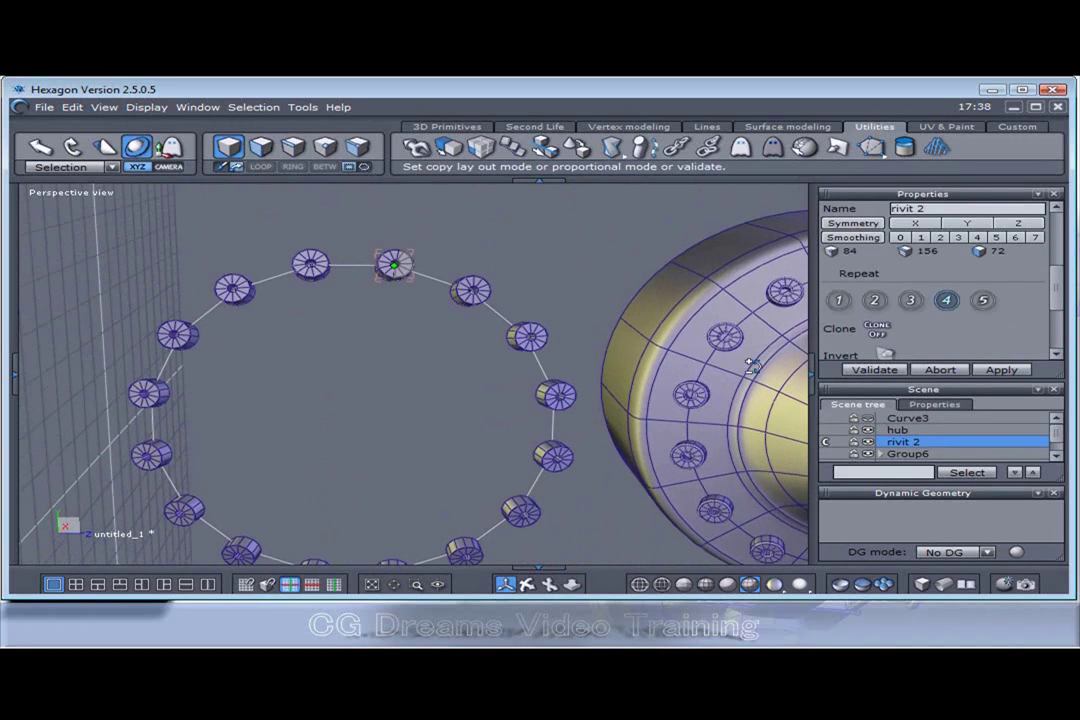
left_click(838, 300)
left_click(876, 300)
left_click(910, 300)
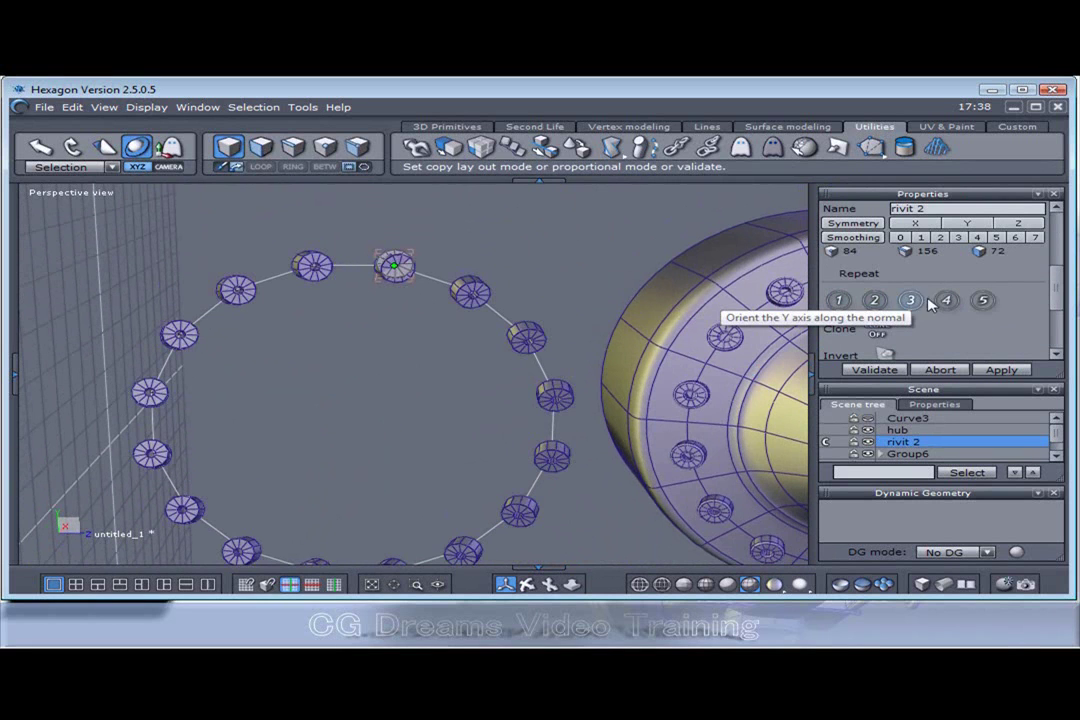
left_click(944, 300)
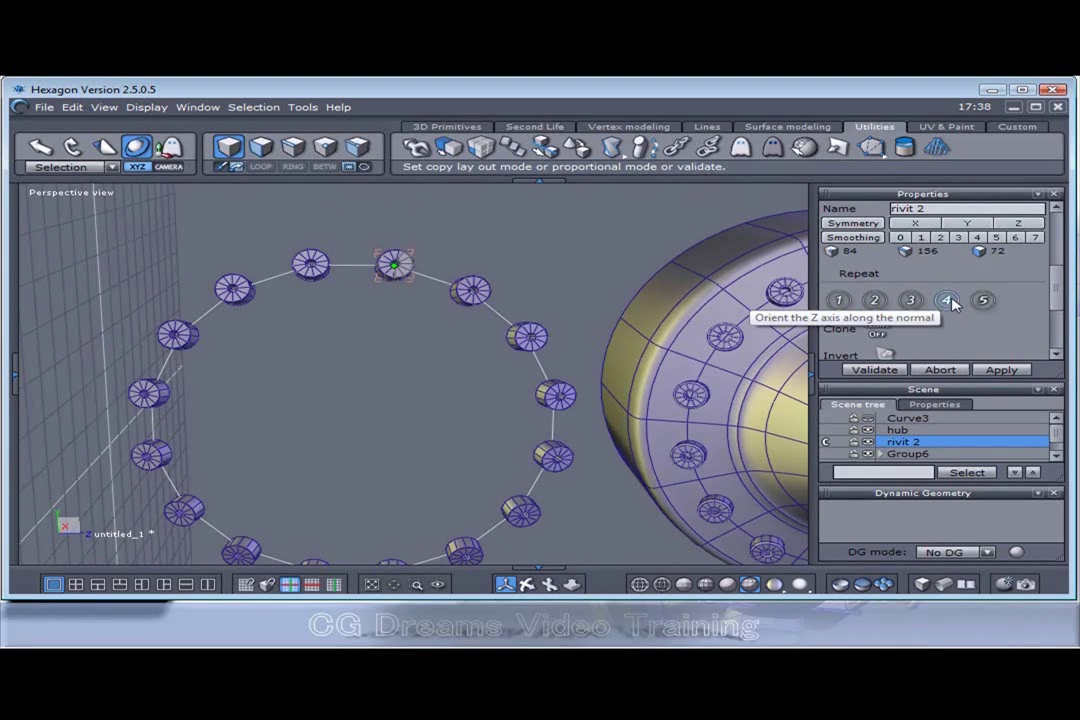
left_click(872, 370)
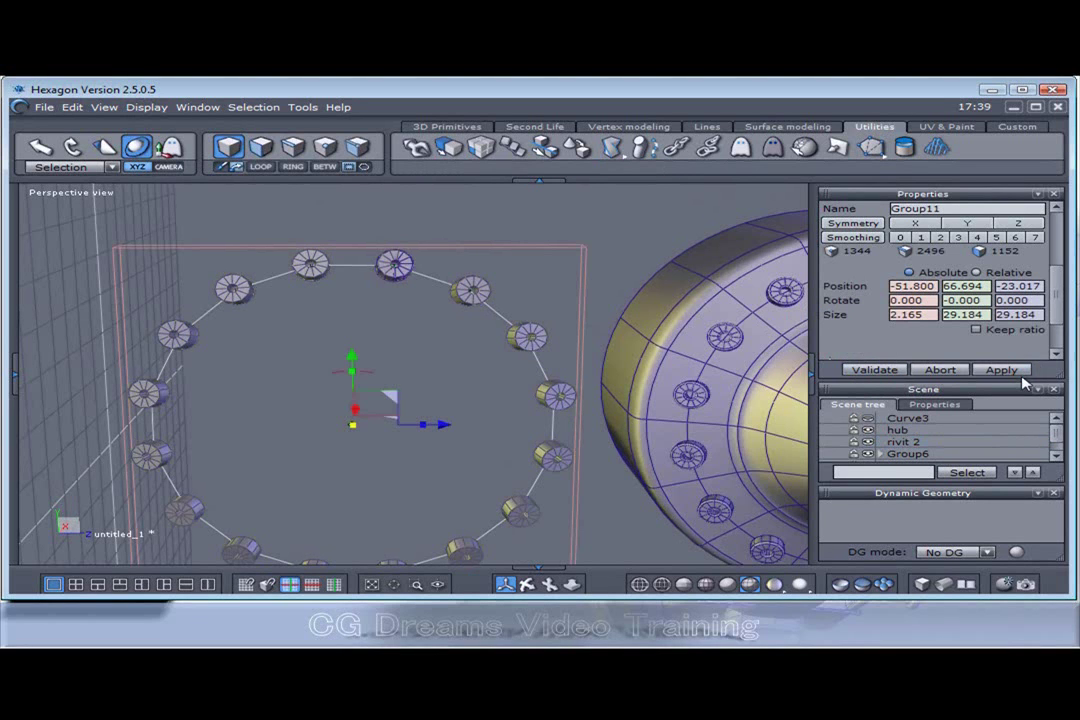
- Hide Curve5 and the original rivit 2, and show hub 2 together with the new ring of rivets
left_click_drag(1021, 381, 1018, 284)
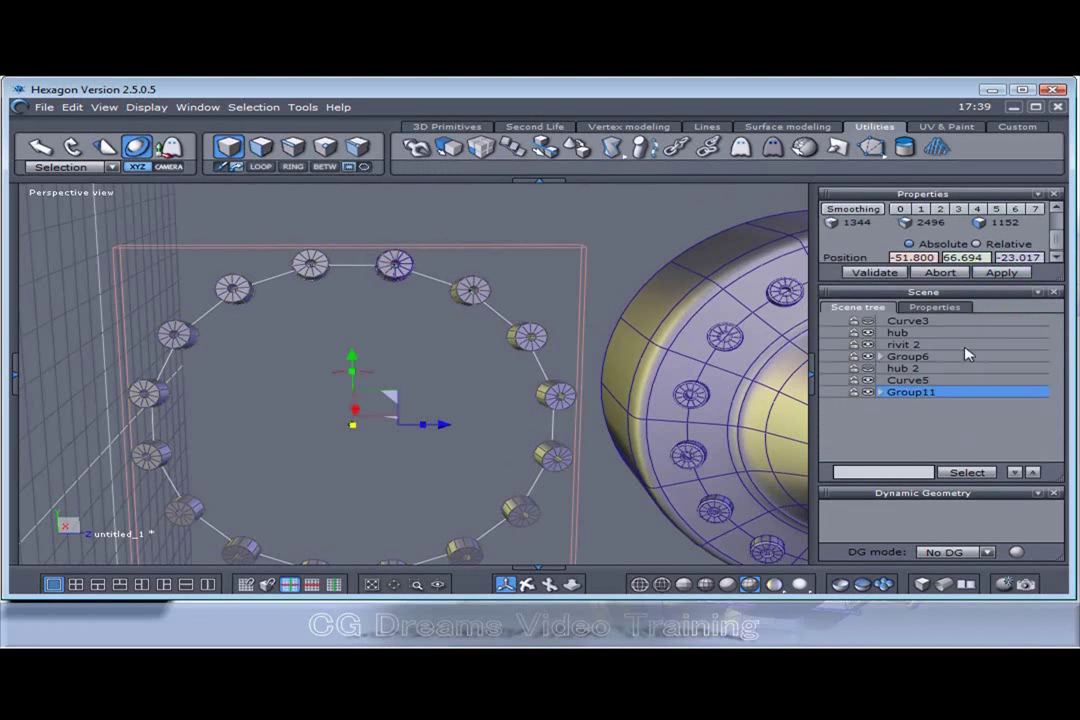
left_click(871, 381)
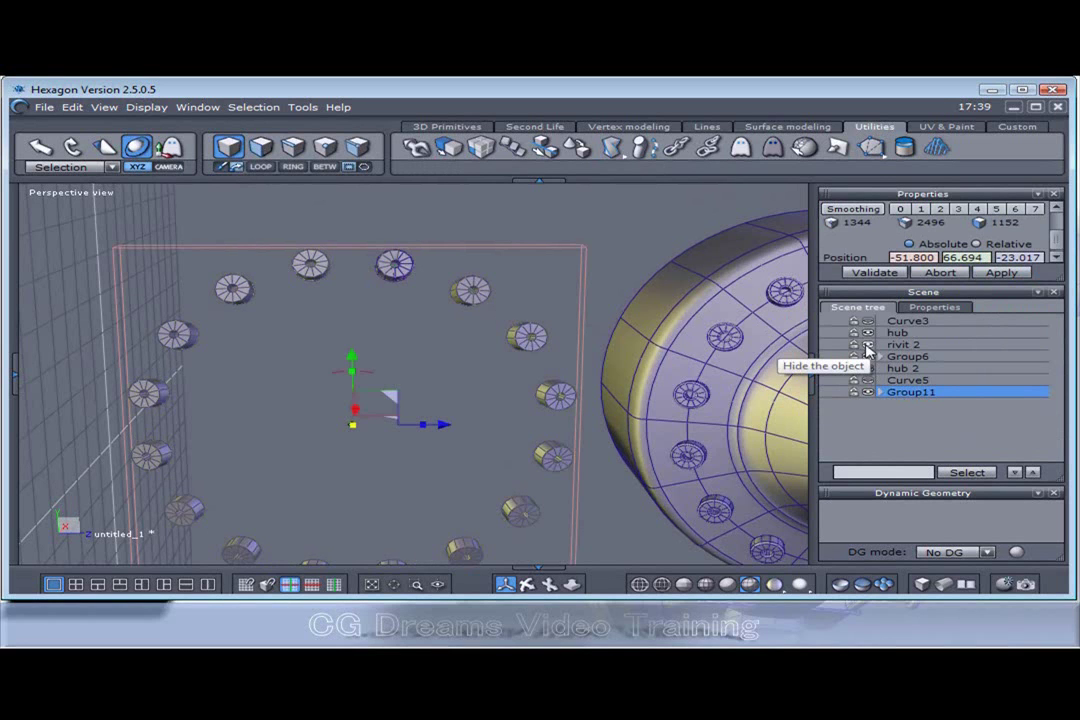
left_click(868, 345)
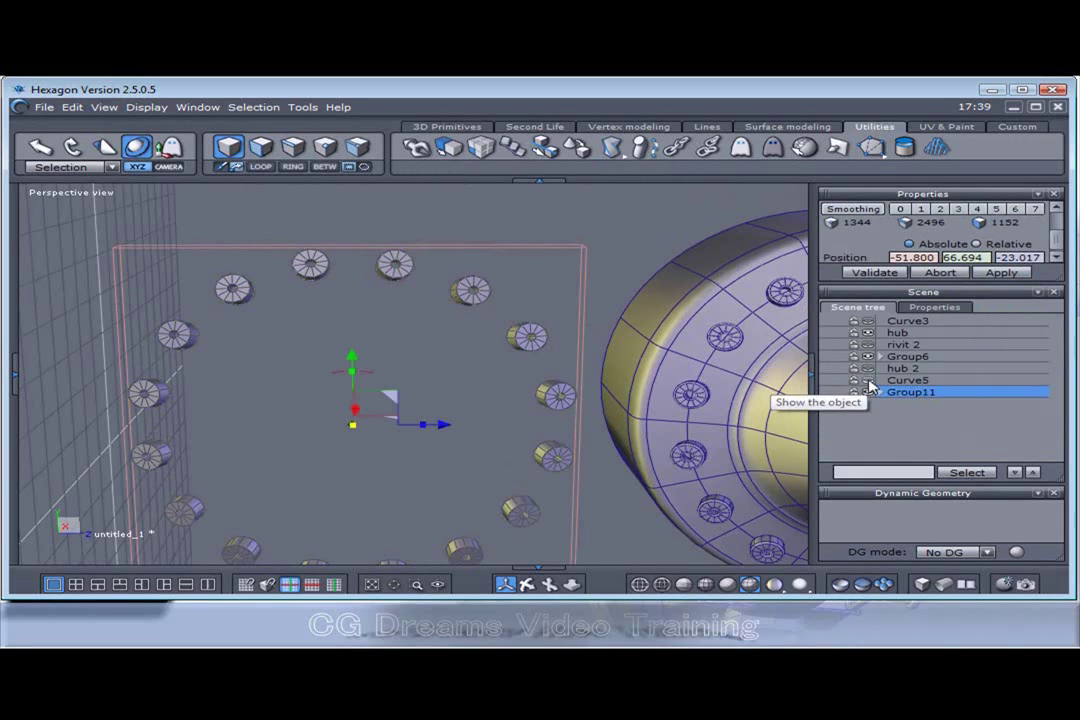
left_click(866, 382)
right_click_drag(404, 365, 600, 342)
scroll(357, 321, "up", 4)
right_click_drag(357, 321, 313, 460)
scroll(470, 277, "down", 4)
scroll(473, 313, "down", 4)
right_click_drag(450, 413, 360, 386)
- Apply smoothing level 2 to hub 2
left_click(940, 209)
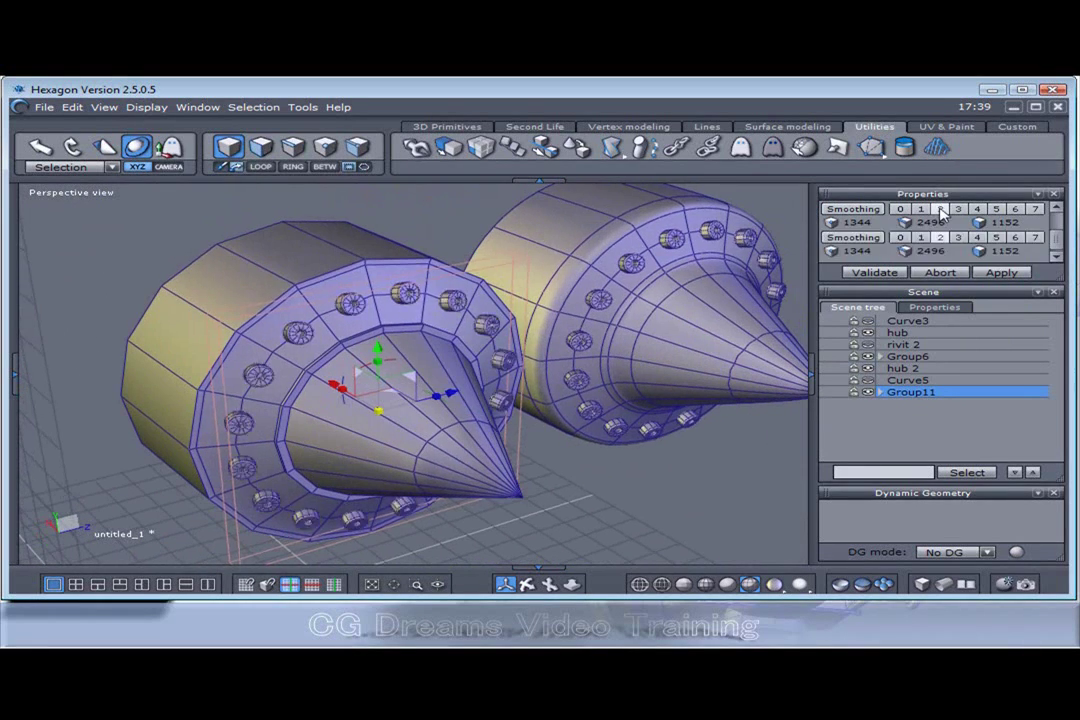
left_click(294, 282)
left_click(830, 240)
left_click(858, 275)
scroll(310, 390, "up", 10)
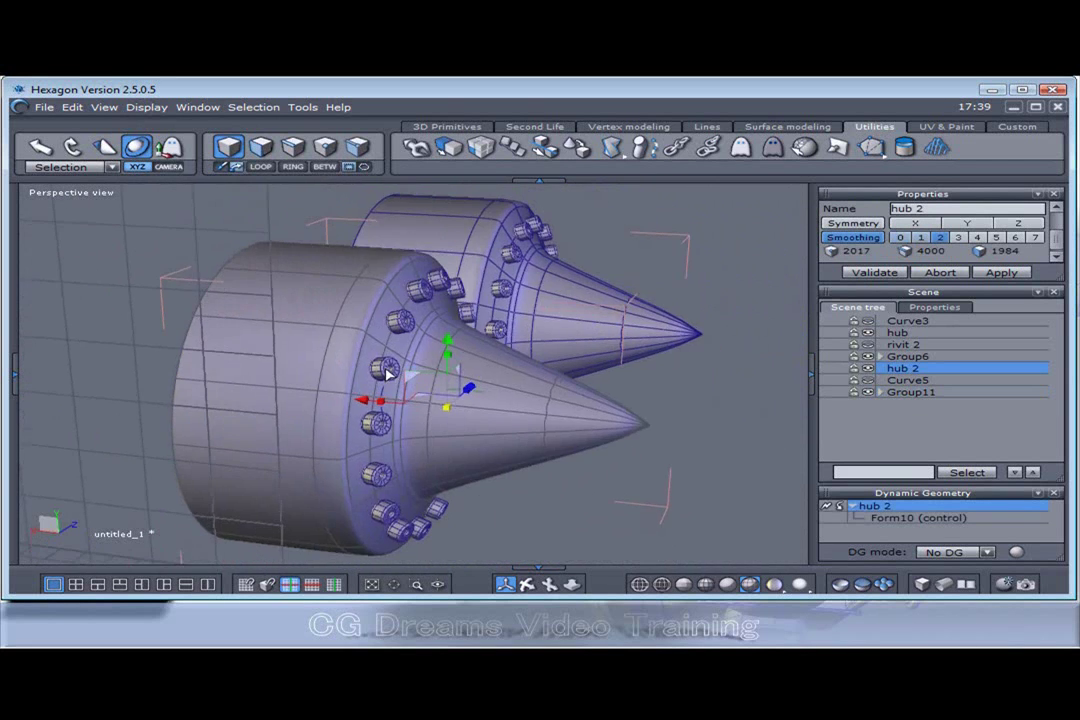
mouse_move(388, 375)
right_mouse_down()
mouse_move(340, 482)
mouse_move(65, 418)
mouse_move(388, 386)
mouse_move(424, 417)
mouse_move(405, 372)
right_mouse_up()
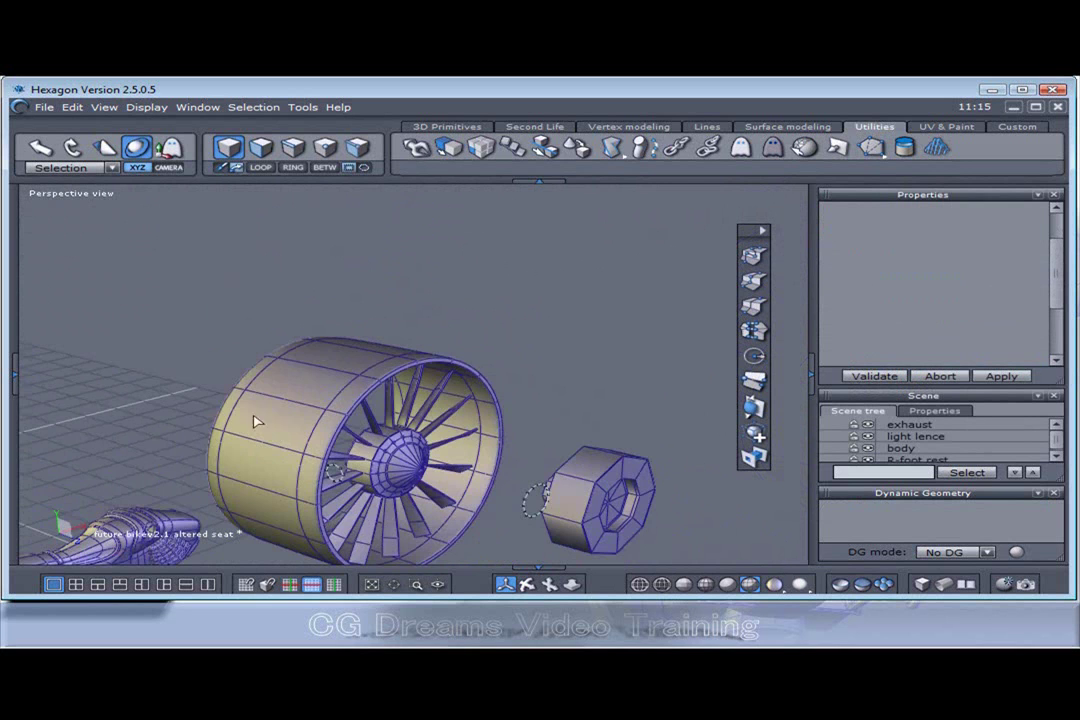
- Examine the bike's turbine wheel from both sides, and inspect the foot rest block and R-foot rest
middle_click_drag(305, 431, 528, 412)
middle_click_drag(306, 458, 401, 452)
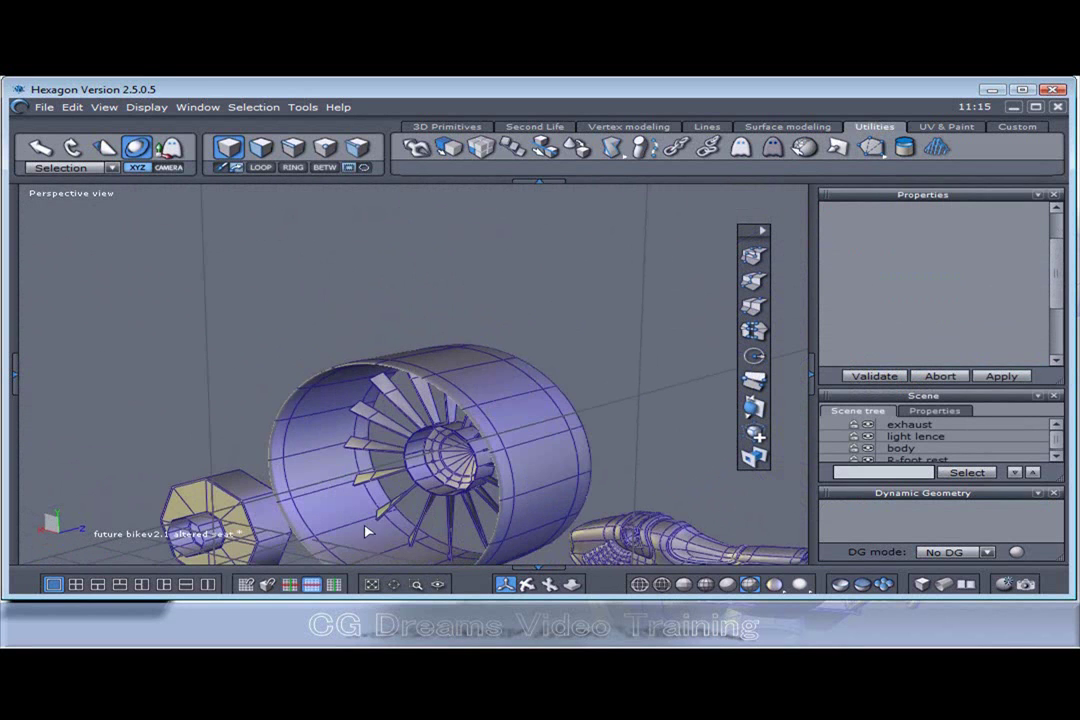
middle_click_drag(497, 492, 195, 492)
scroll(396, 474, "down", 5)
middle_click_drag(268, 482, 485, 468)
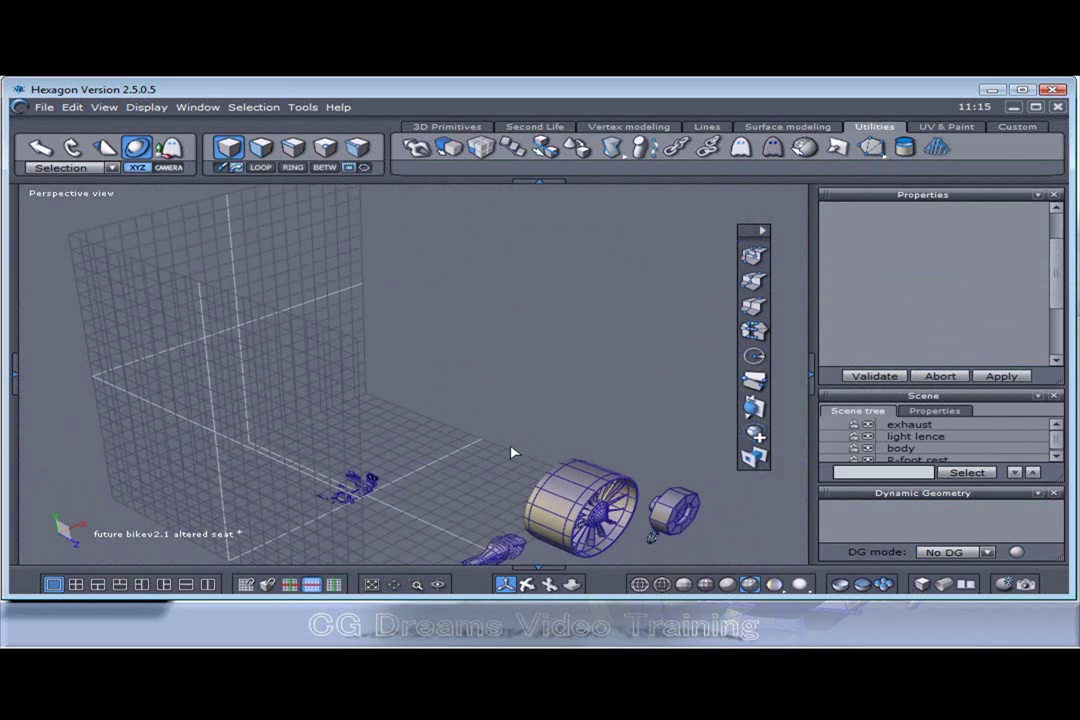
middle_click_drag(484, 543, 138, 358)
scroll(138, 358, "up", 8)
middle_click_drag(335, 412, 259, 331)
scroll(292, 397, "down", 5)
middle_click_drag(292, 397, 193, 359)
scroll(236, 316, "up", 6)
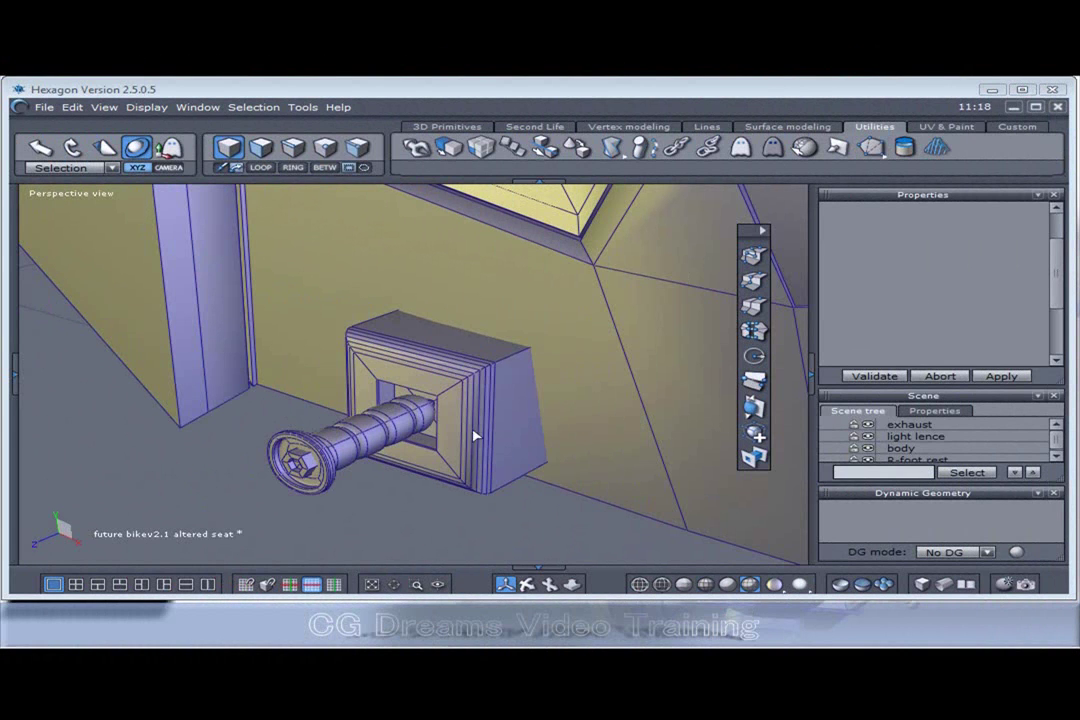
left_click(430, 364)
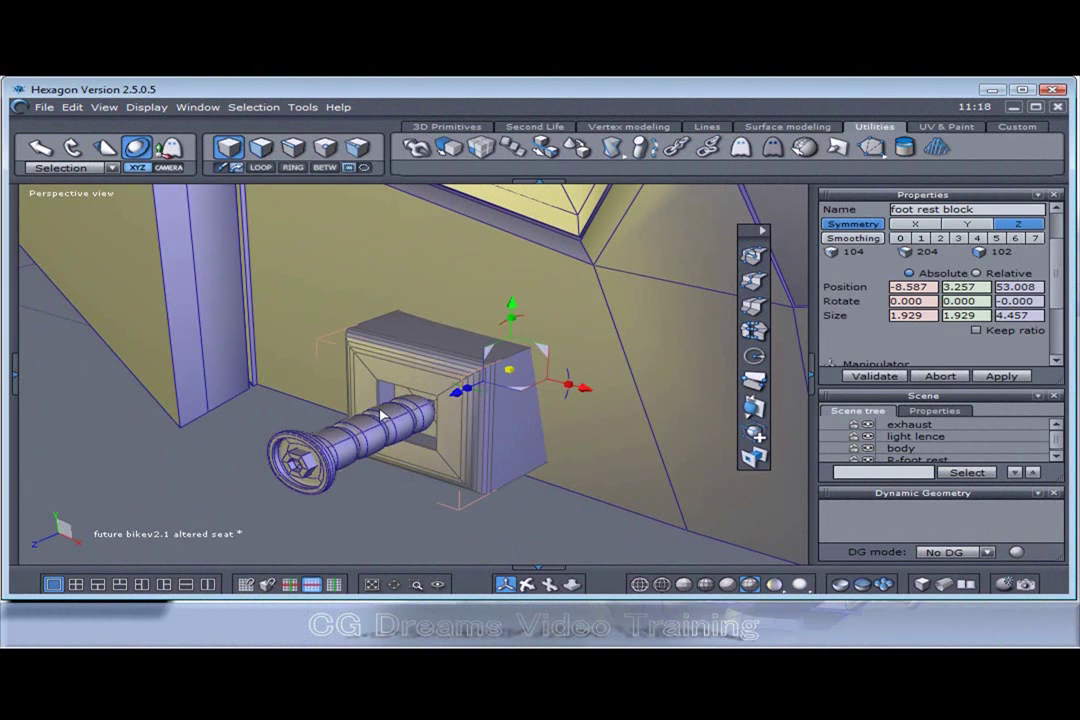
left_click(332, 472)
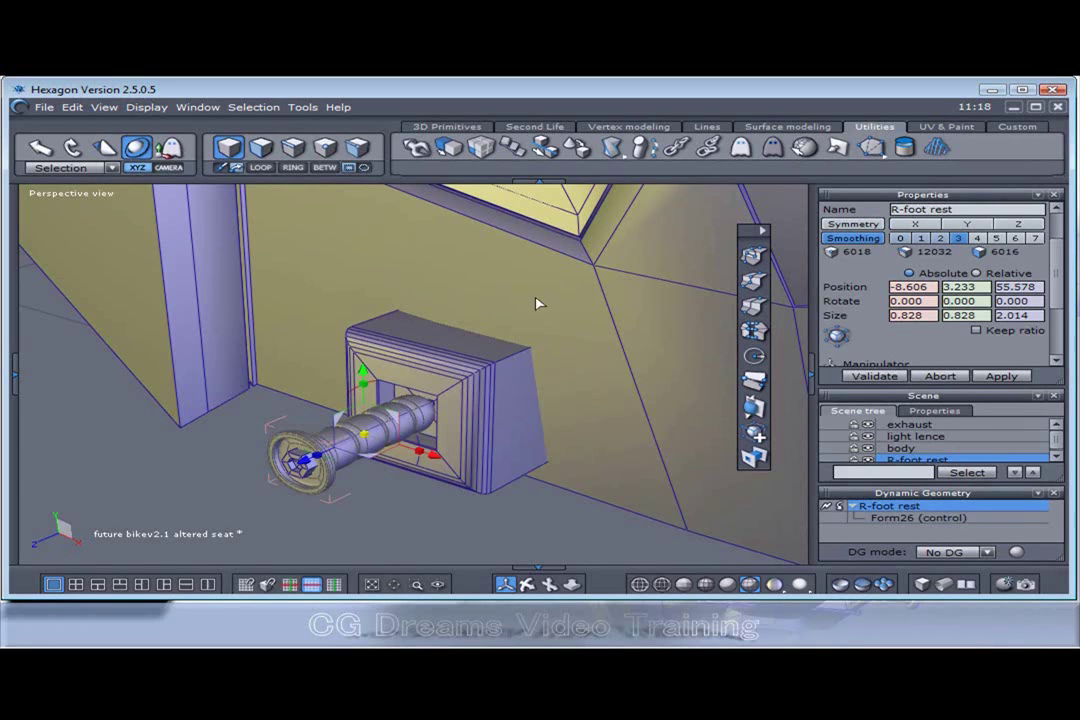
- Draw an eight-point circle about 1.93 across from its center, beside the bike near the foot rest, and validate it
left_click(707, 126)
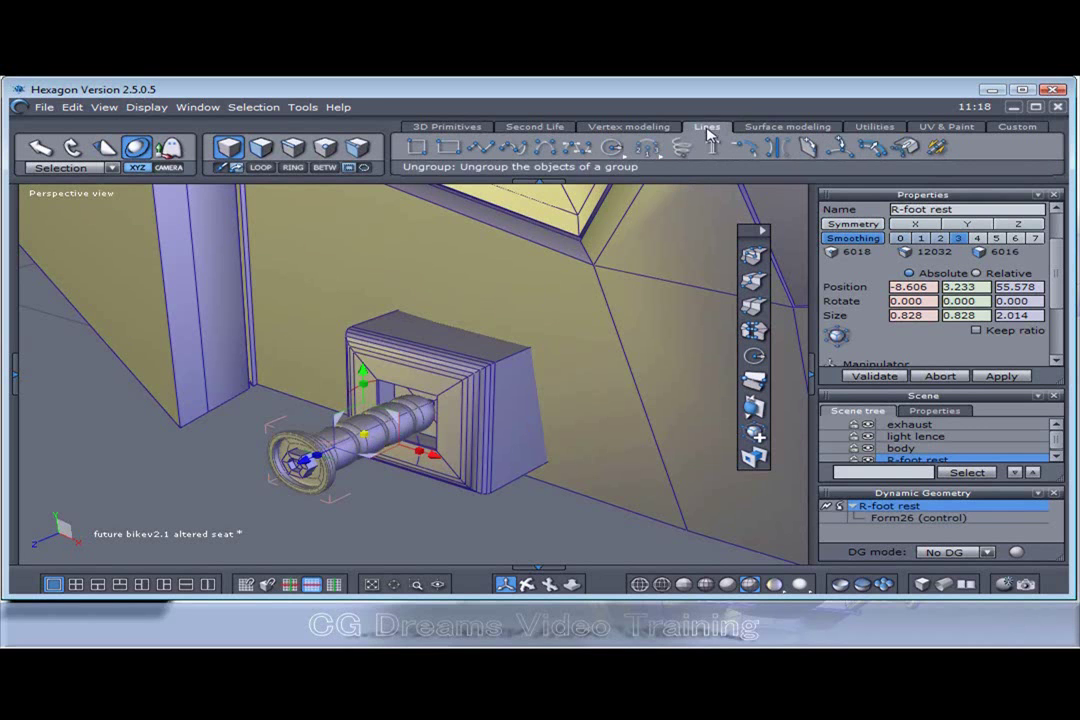
left_click(615, 151)
left_click(613, 177)
scroll(412, 400, "down", 2)
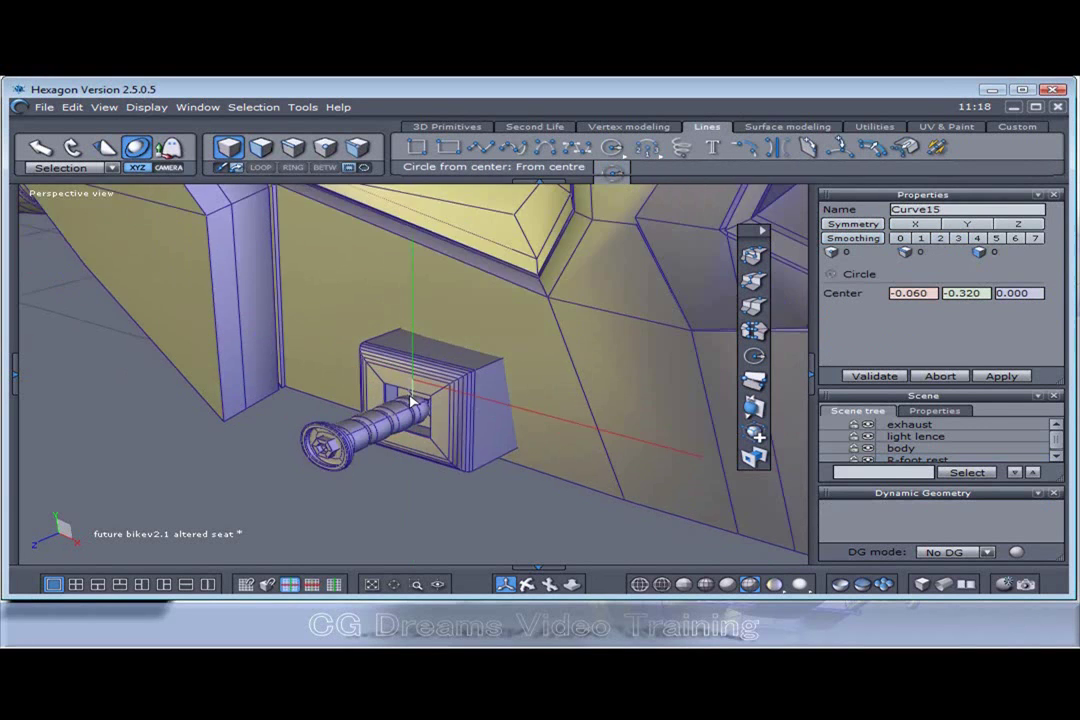
scroll(412, 400, "down", 5)
right_click_drag(412, 400, 482, 472)
left_click(446, 466)
left_click(459, 482)
left_click(468, 492)
middle_click_drag(475, 556, 305, 545)
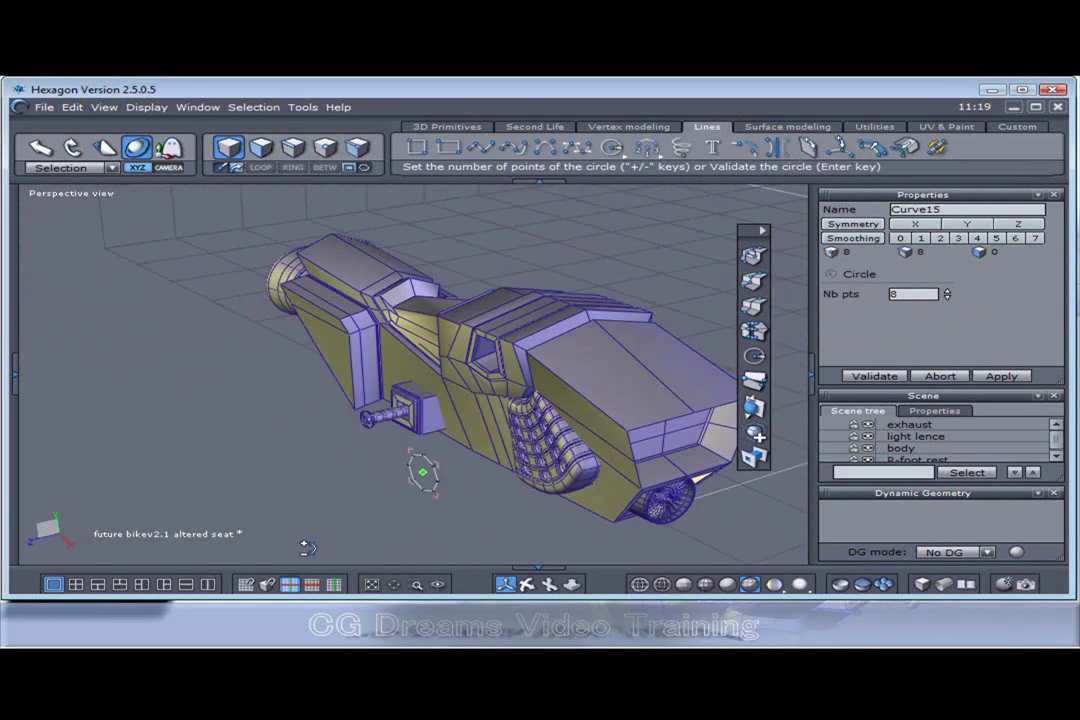
key("Return")
- Extrude the circle outward along the Z axis into an open tube about 4.95 long
right_click_drag(310, 511, 356, 508)
scroll(356, 508, "up", 3)
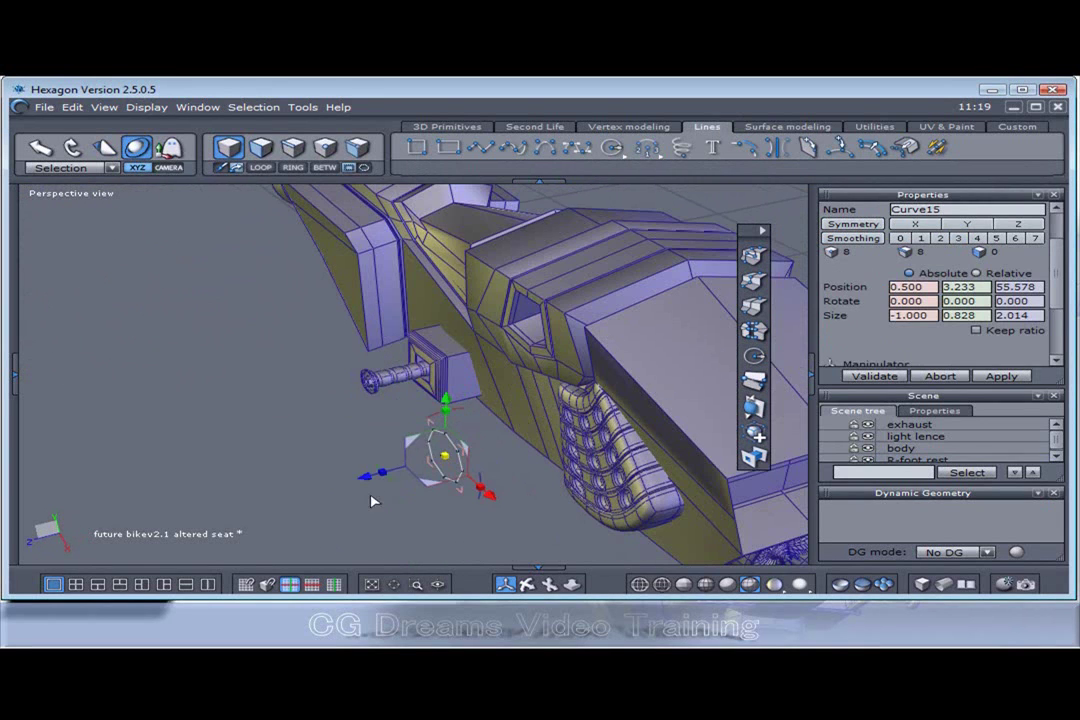
left_click_drag(370, 485, 287, 514, "shift")
middle_click_drag(485, 523, 683, 424)
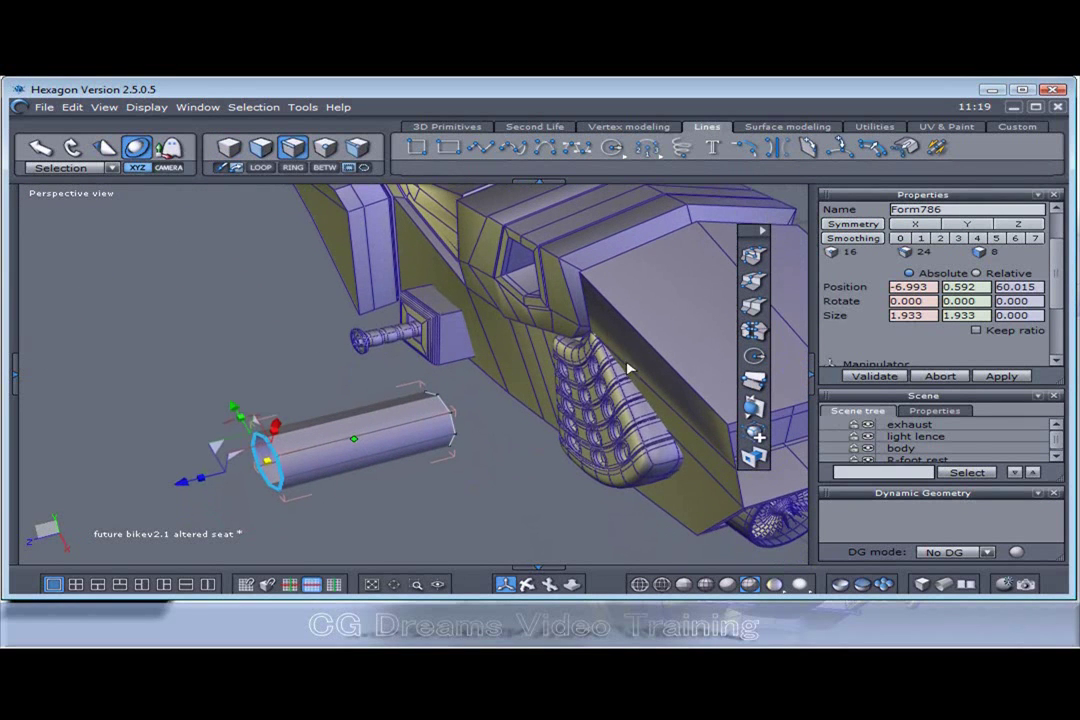
- Tessellate the tube by slice to add three edge loops along its length, and validate
left_click(760, 308)
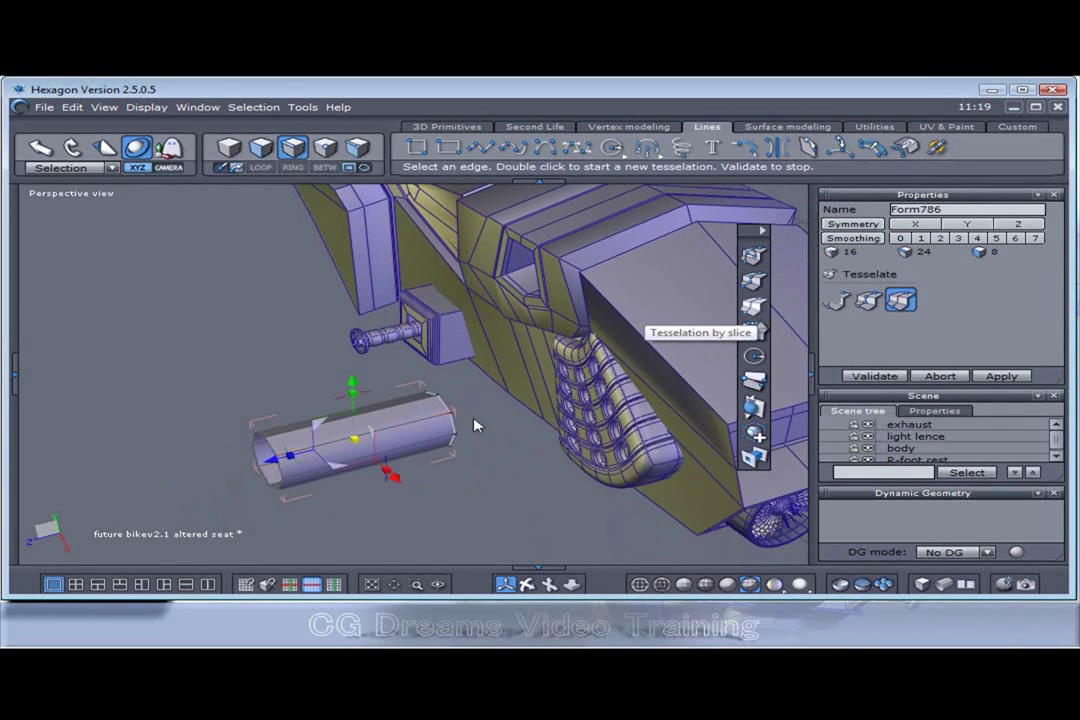
left_click(375, 437)
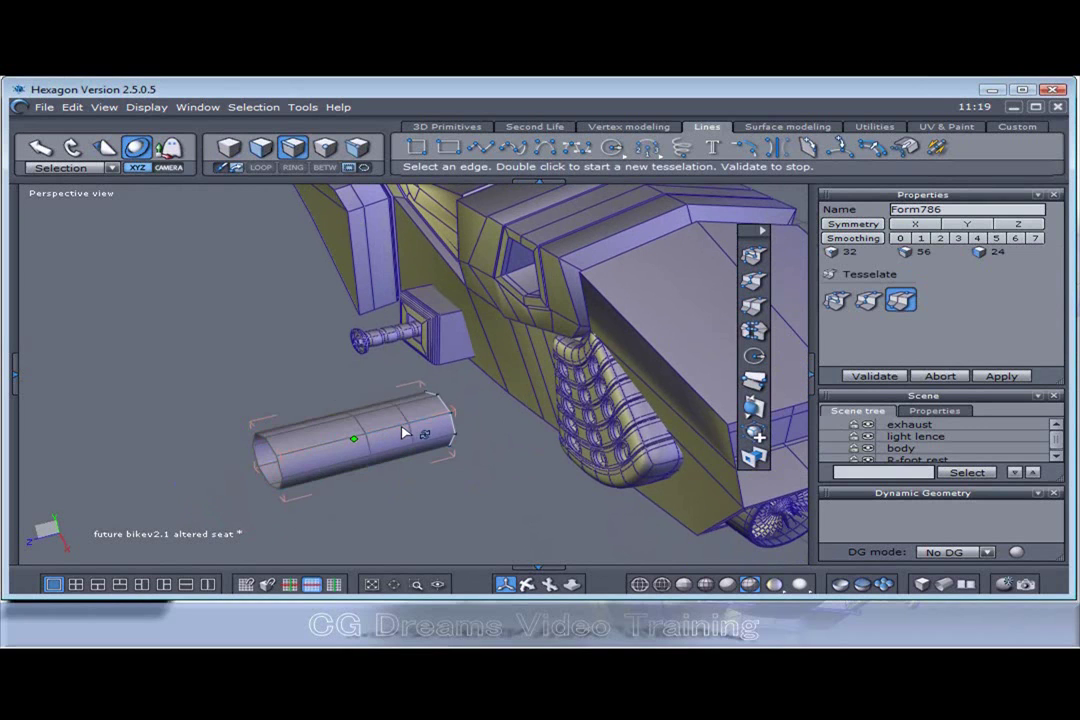
left_click(848, 378)
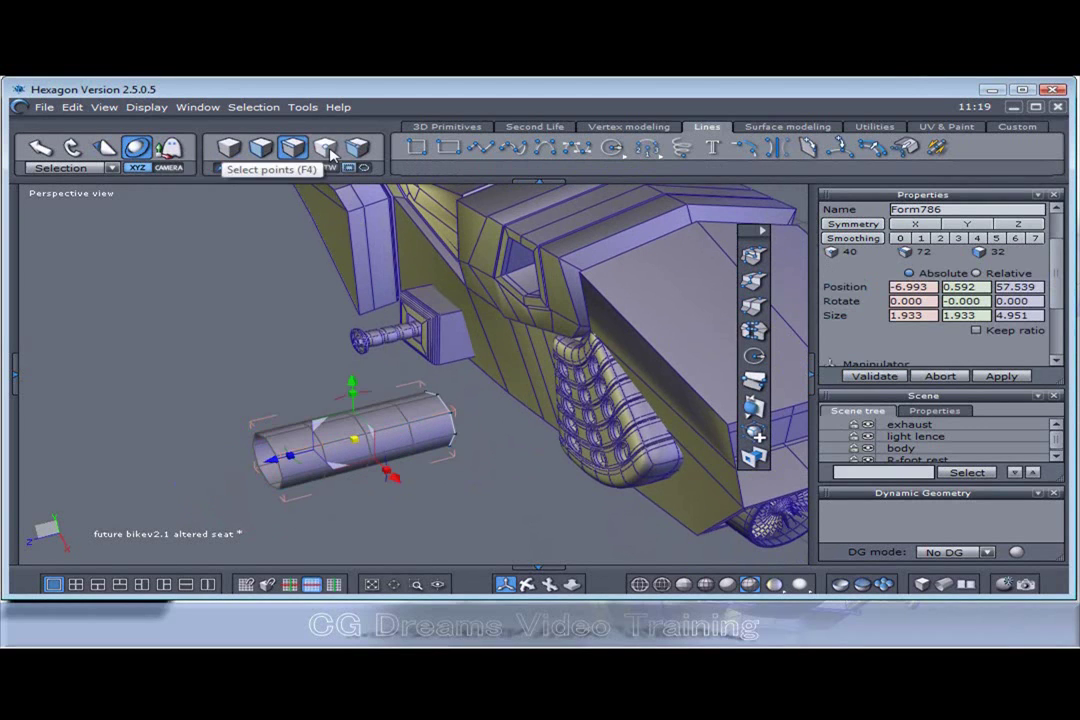
- Select the three inner edge loops that run around the tube between its two open ends
left_click(325, 457)
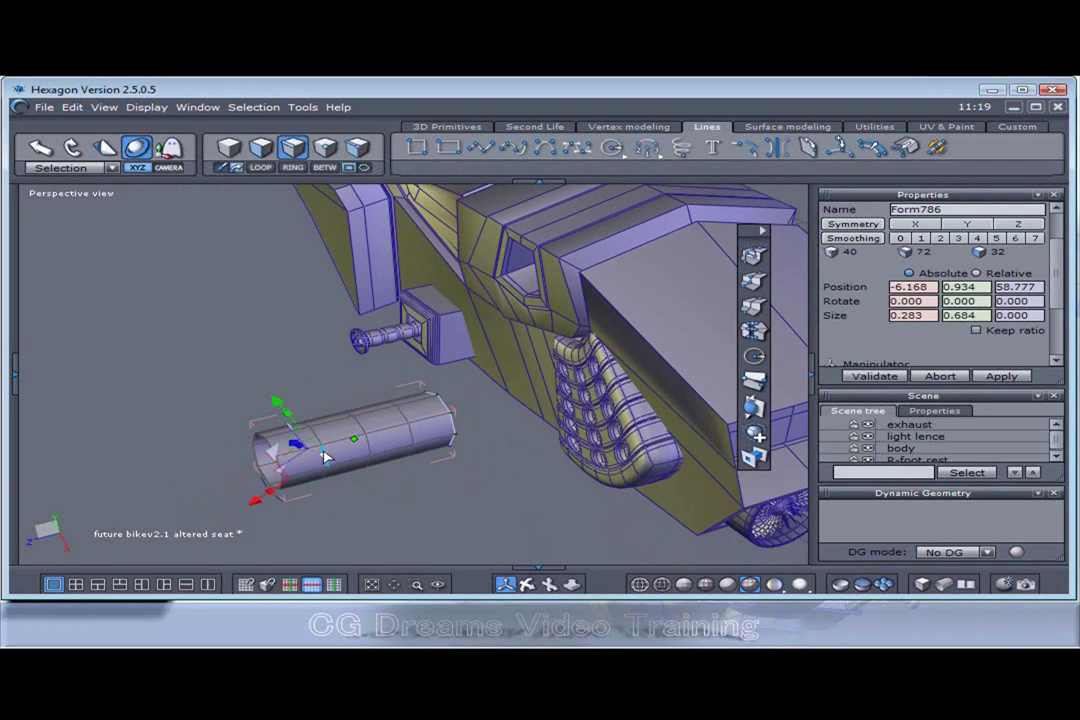
key("alt+l")
left_click(373, 452, "shift")
key("alt+l")
left_click(416, 443, "shift")
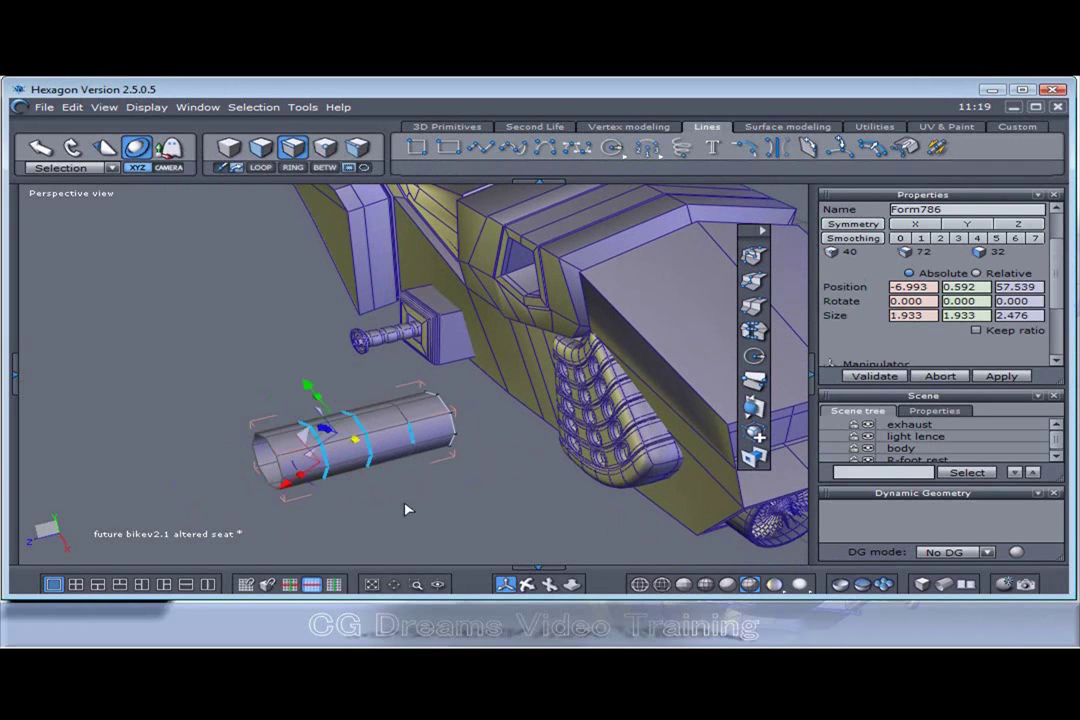
key("alt+l")
scroll(368, 470, "up", 2)
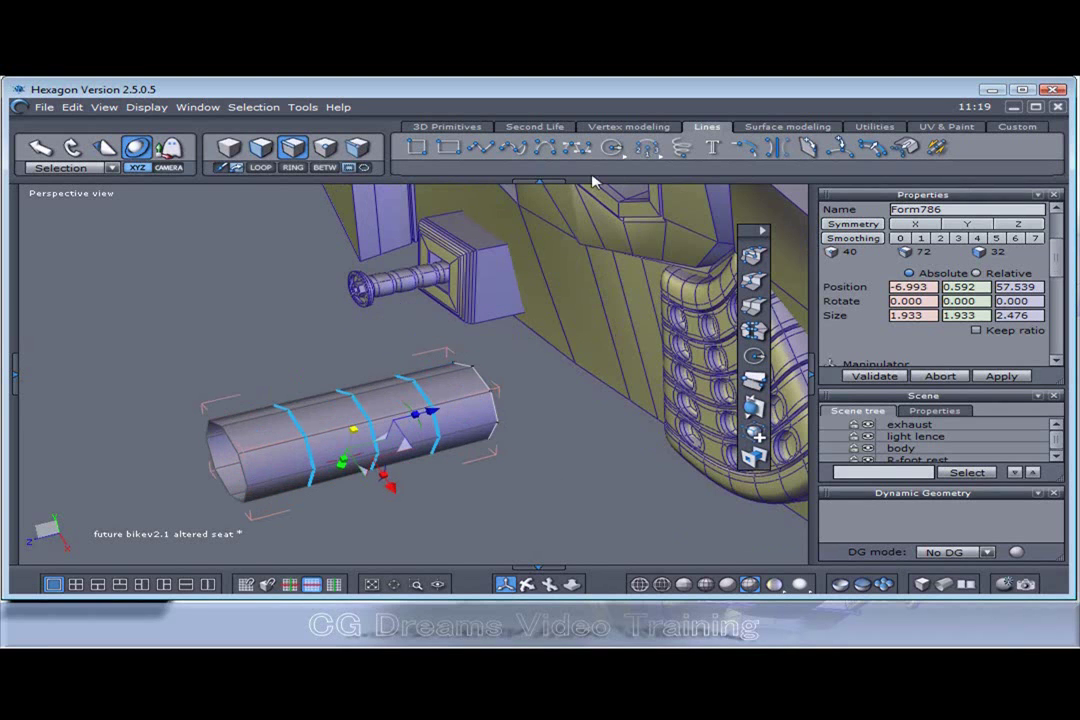
- Extract new edges around the three selected loops and sink the loops slightly inward to form narrow grooves around the tube
left_click(630, 127)
left_click(583, 147)
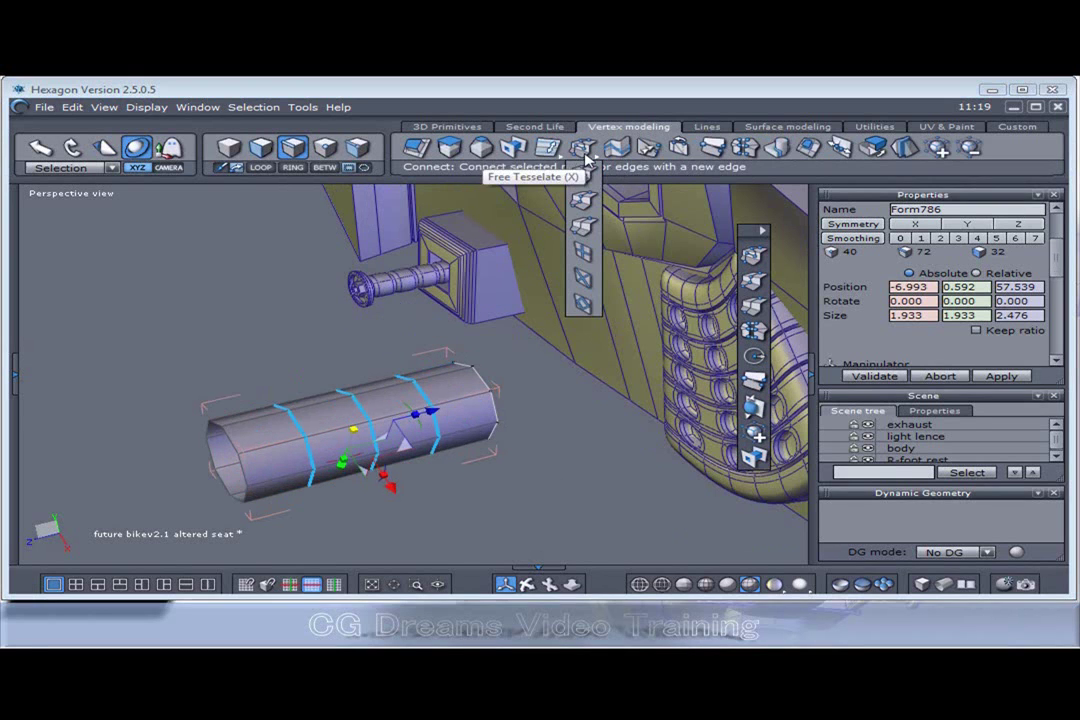
left_click(584, 228)
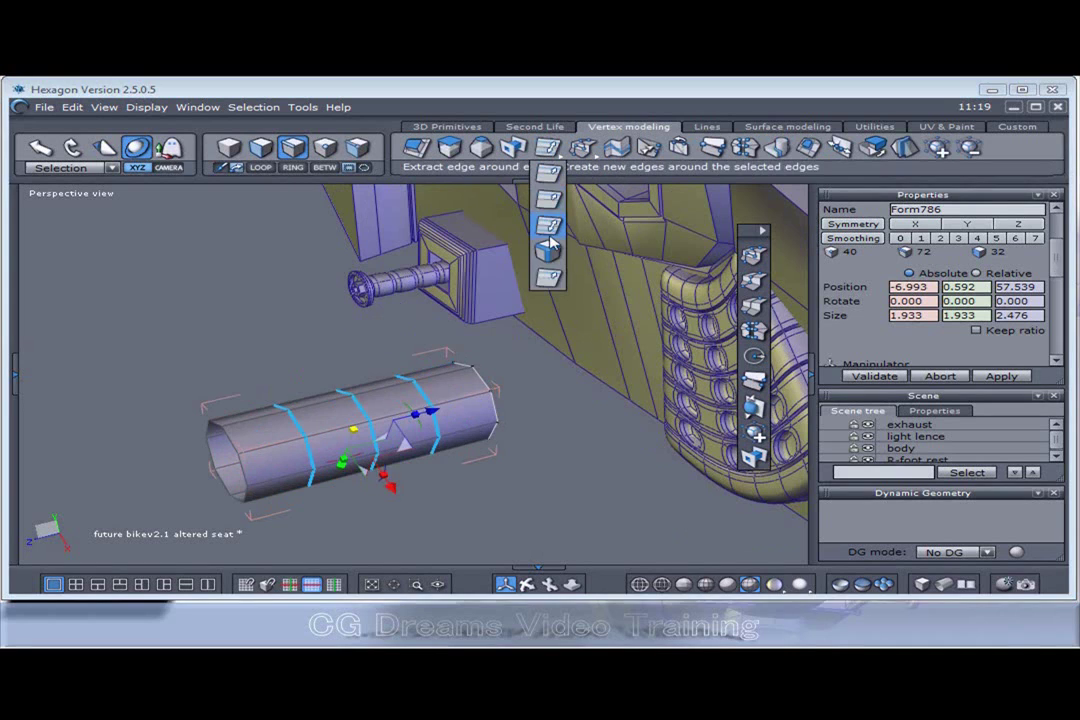
left_click(345, 430)
scroll(350, 430, "up", 2)
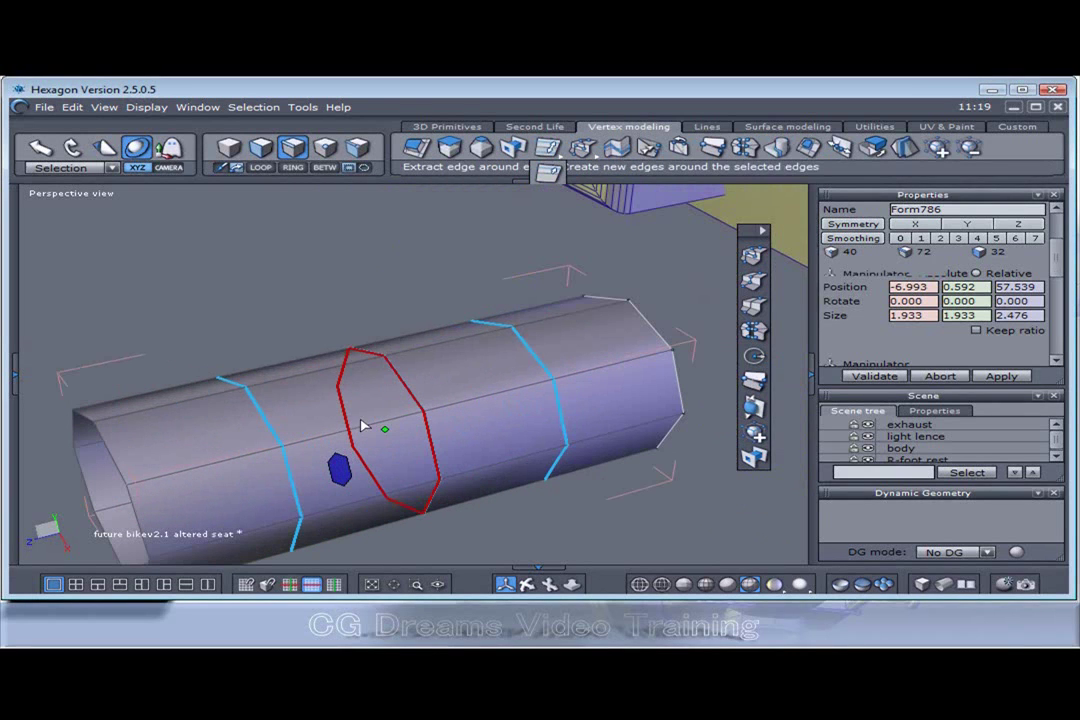
left_click_drag(426, 410, 432, 412)
left_click(431, 412)
left_click_drag(387, 428, 381, 451)
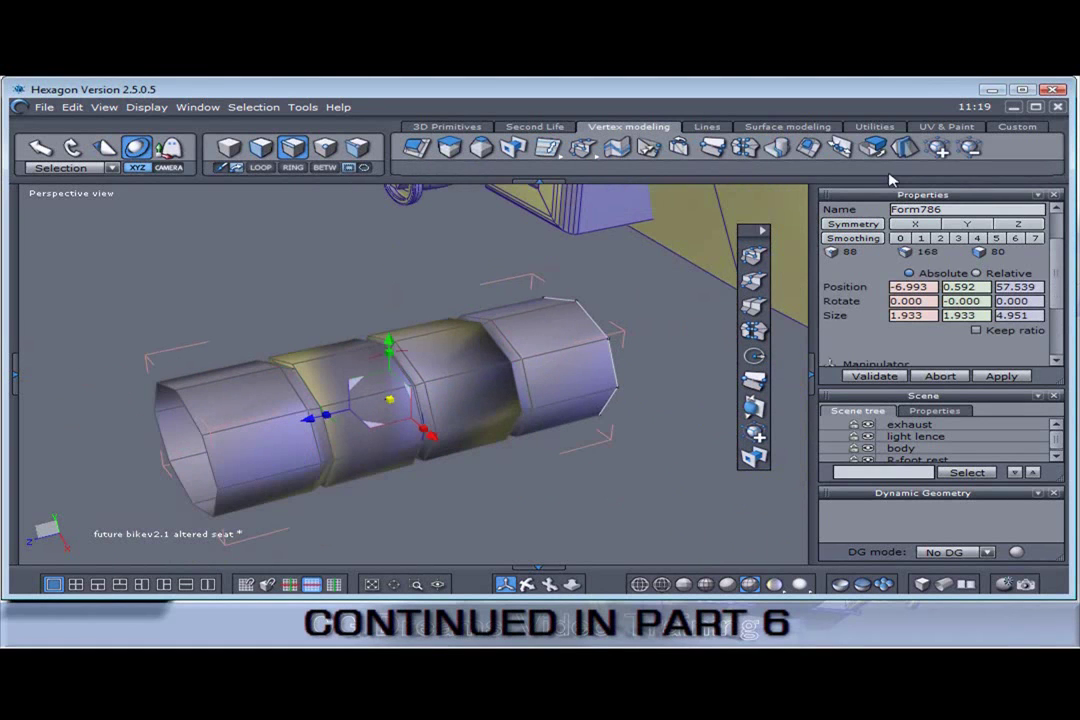
- Preview the grooved tube with smoothing level 1, and set its smoothing back to 0
left_click(918, 238)
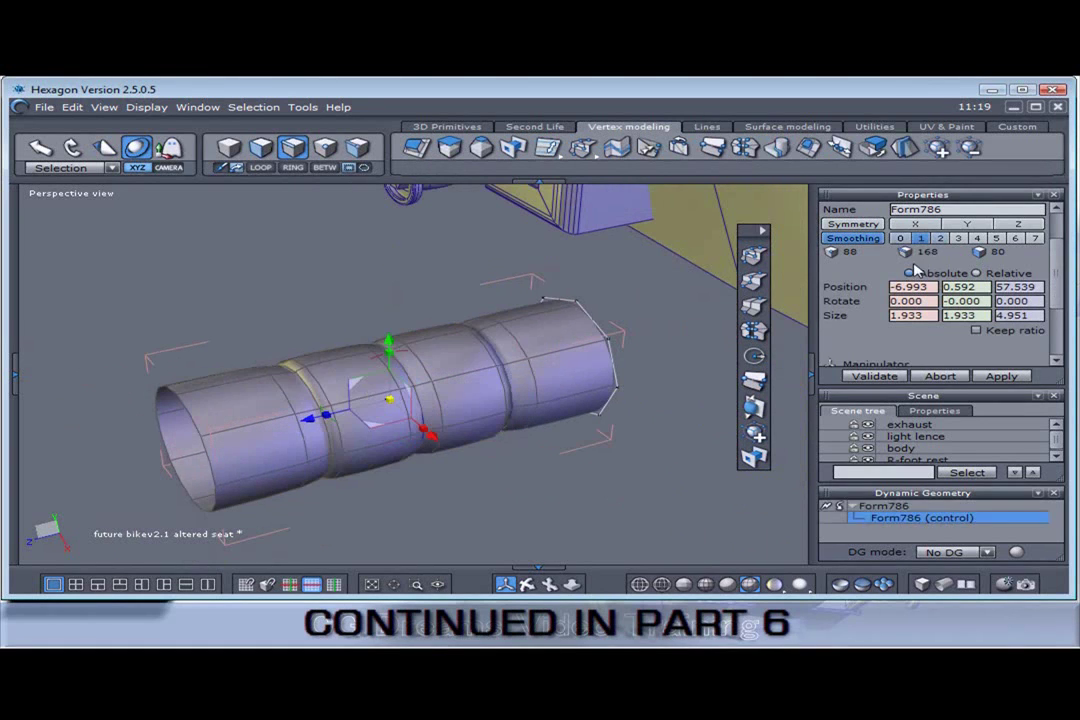
left_click(900, 238)
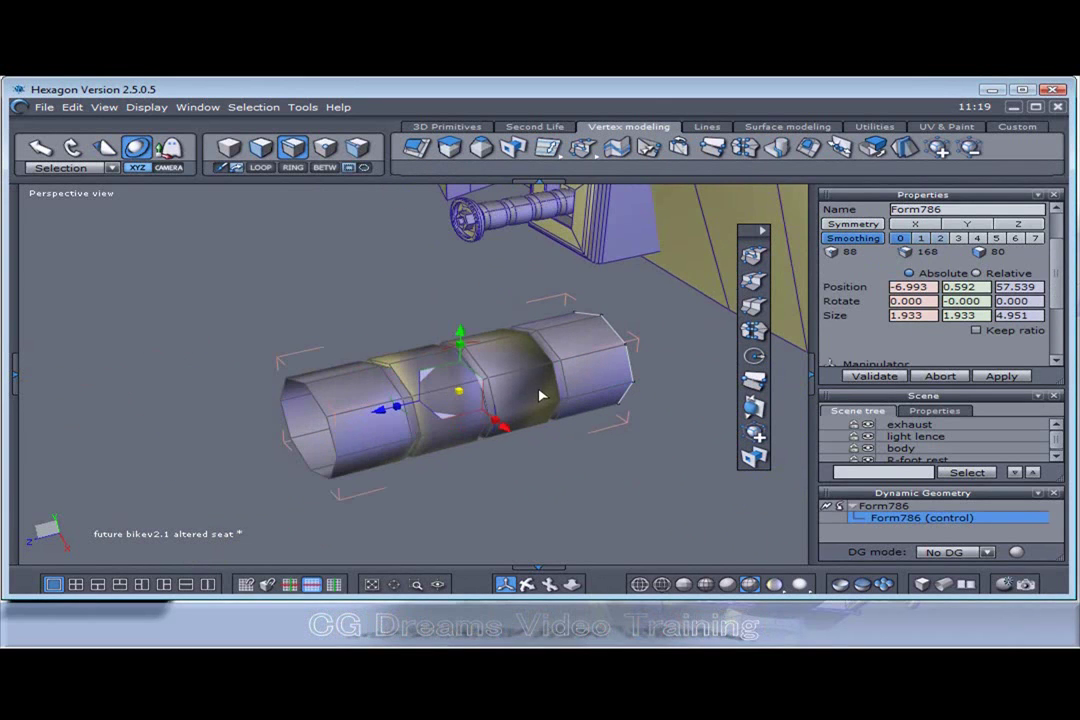
scroll(540, 396, "up", 3)
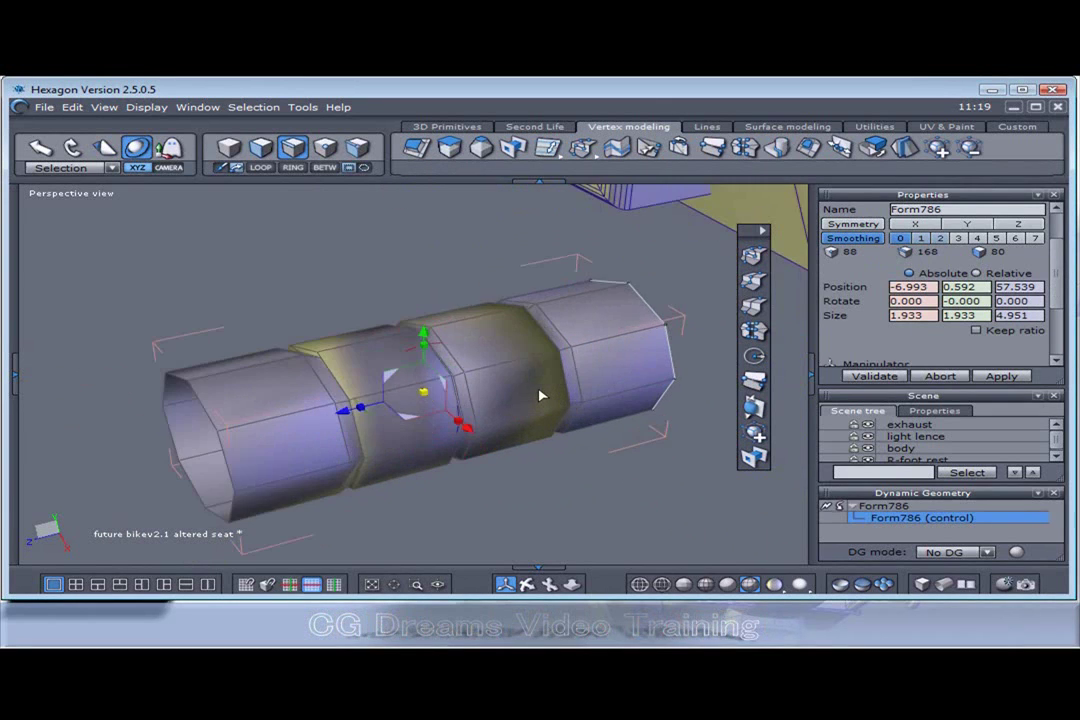
- Select the whole edge loop around the tube's outer open end, the one facing away from the bike
scroll(540, 396, "down", 2)
left_click(300, 412)
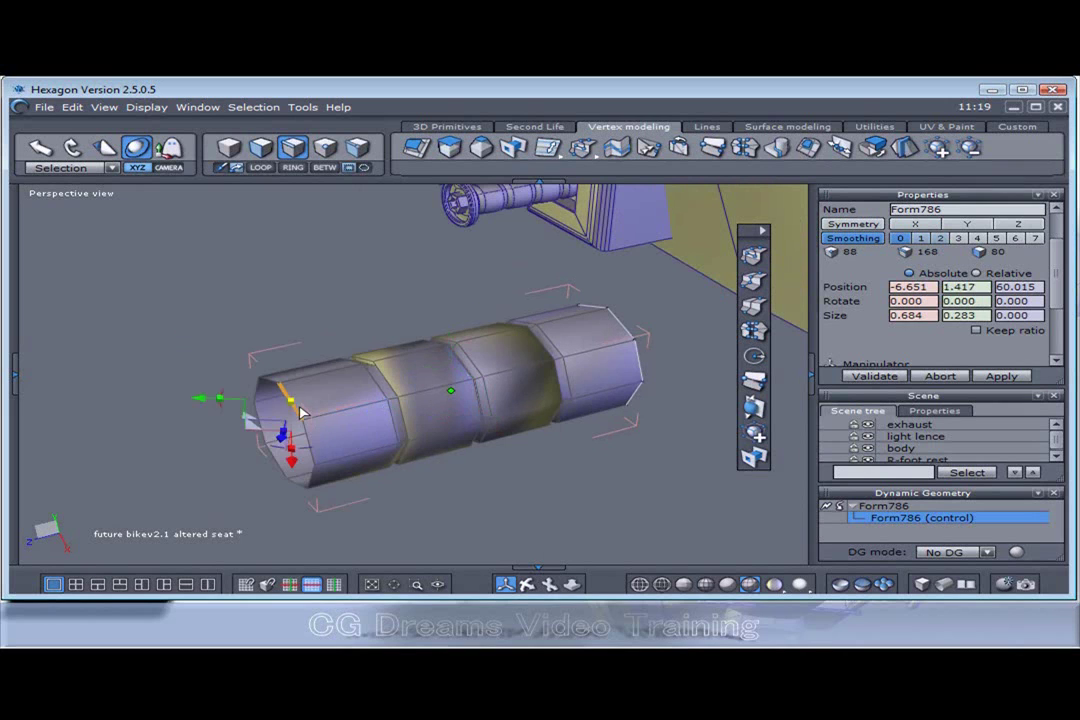
double_click(296, 414)
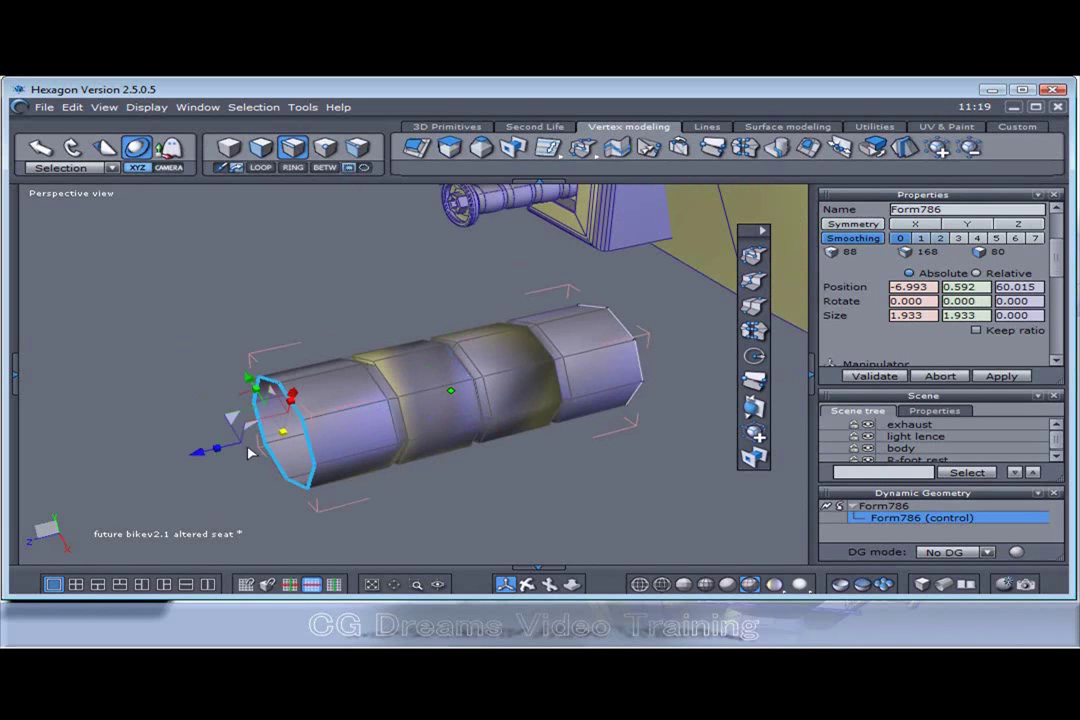